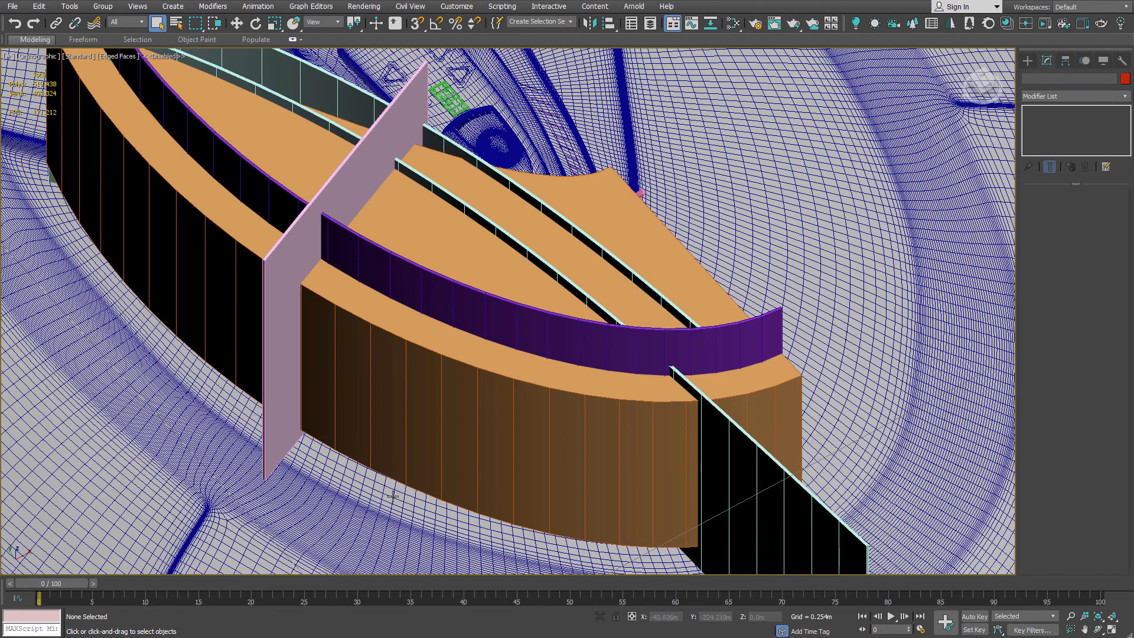
Step: Turn the orange extruded block, Line006, into a ProBoolean compound object
scroll(355, 265, down, 5)
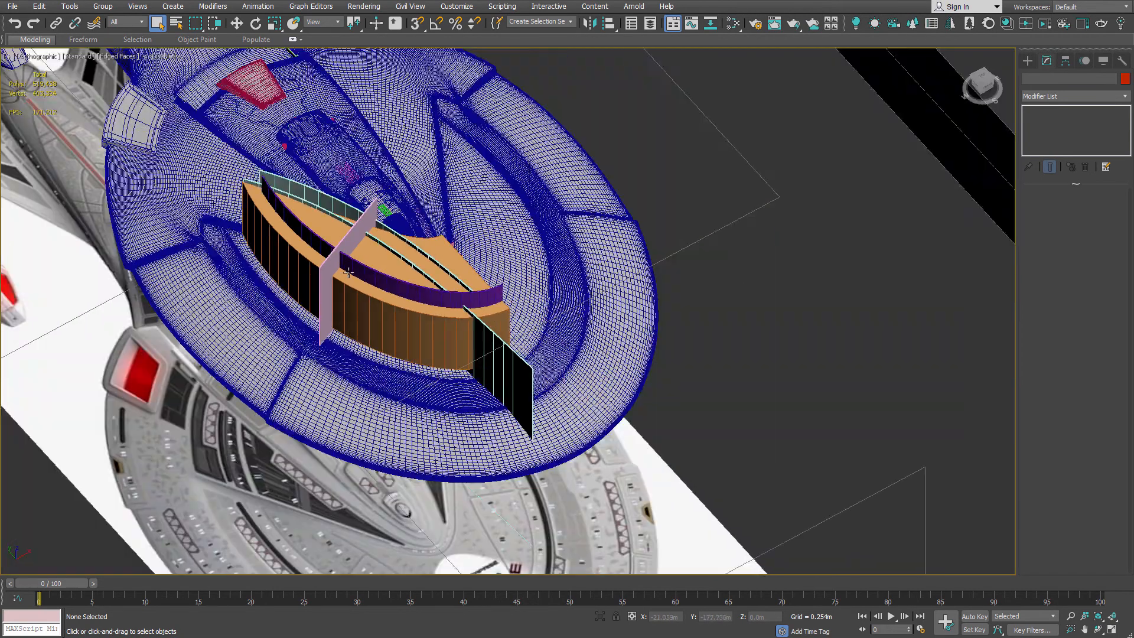
scroll(315, 261, up, 6)
click(197, 238)
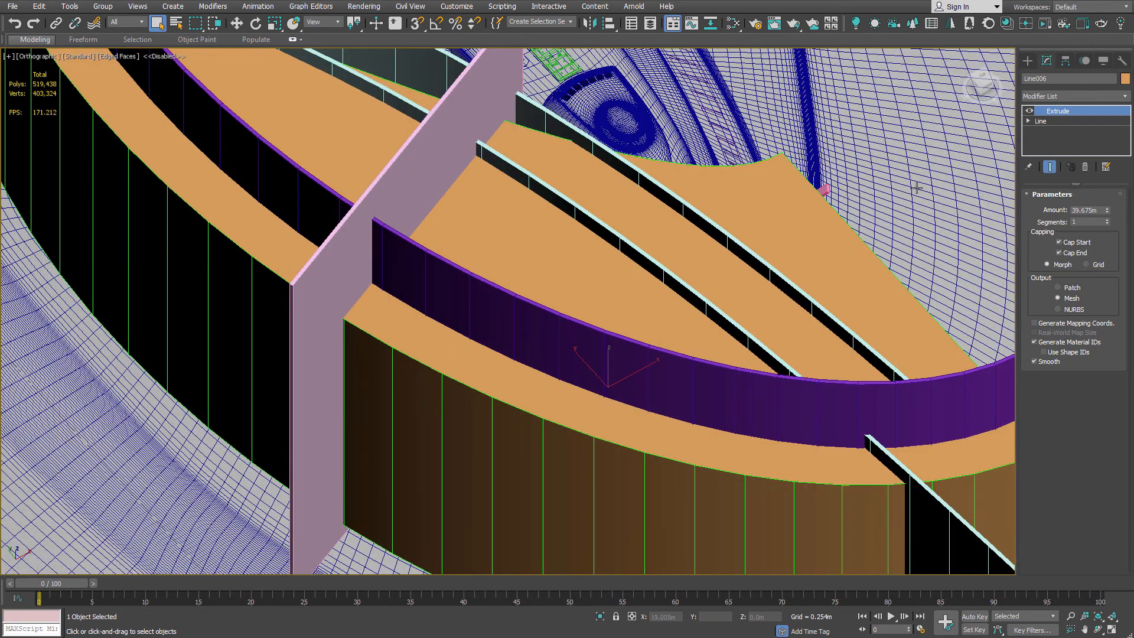
click(1031, 62)
click(1028, 78)
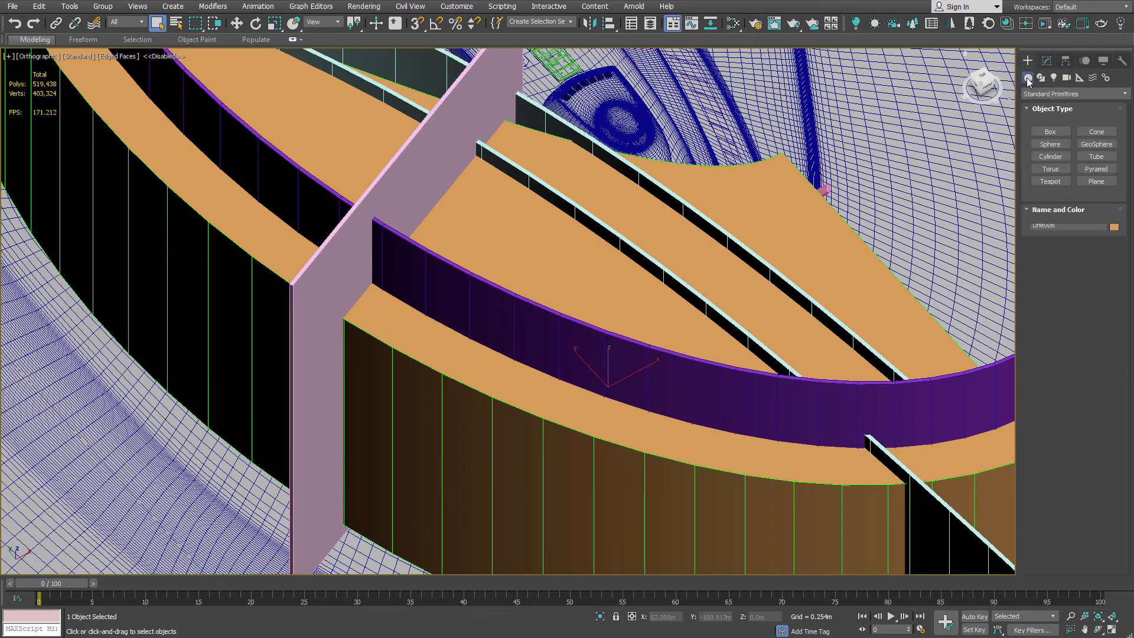
click(1042, 94)
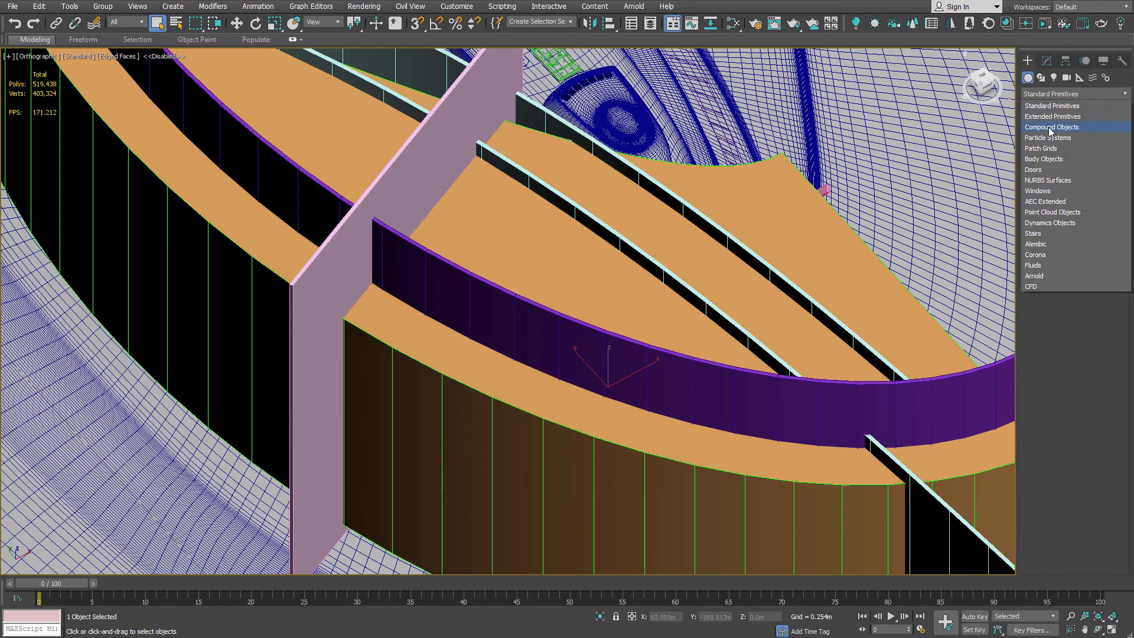
click(1049, 128)
click(1050, 193)
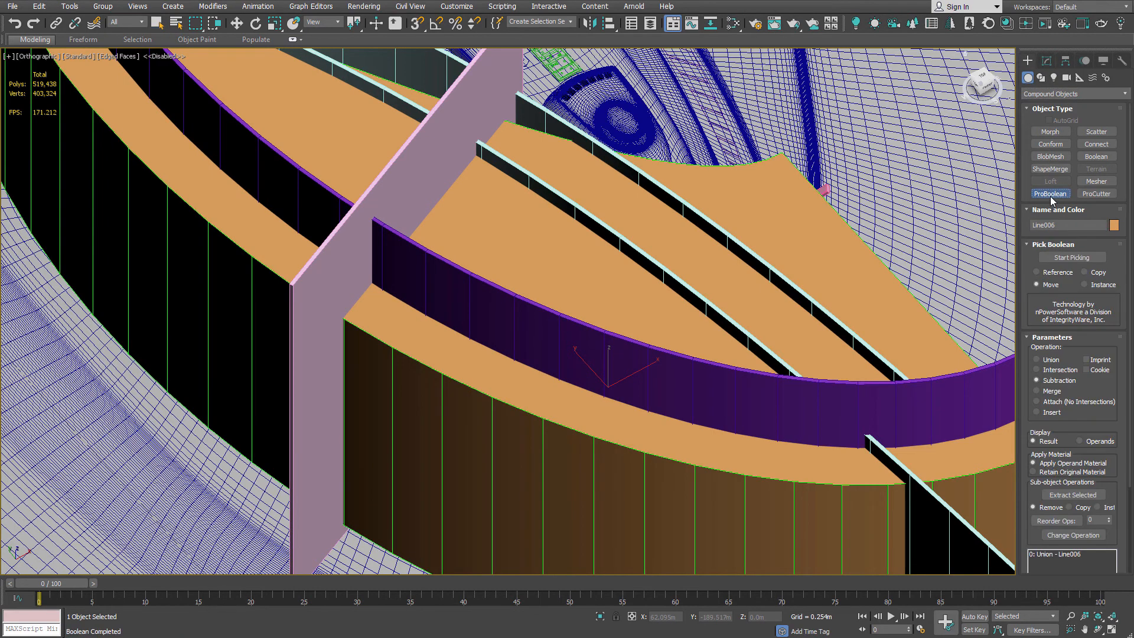
Step: Subtract the pink crossing box, the purple curved strip and the light-blue strips from the orange block
click(1072, 258)
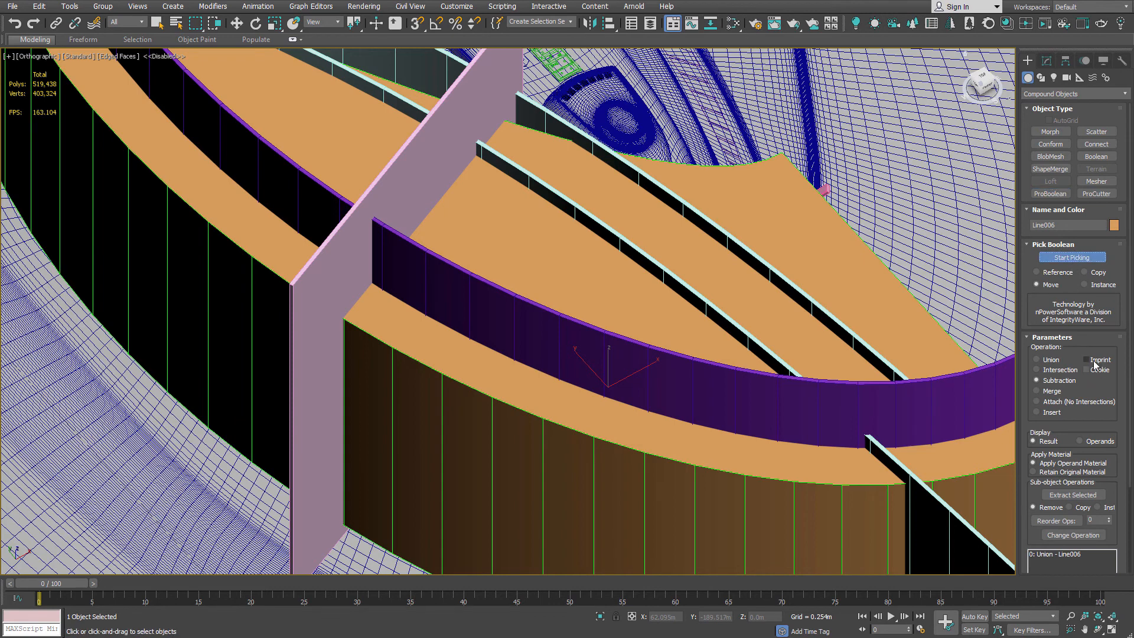
click(407, 196)
click(412, 232)
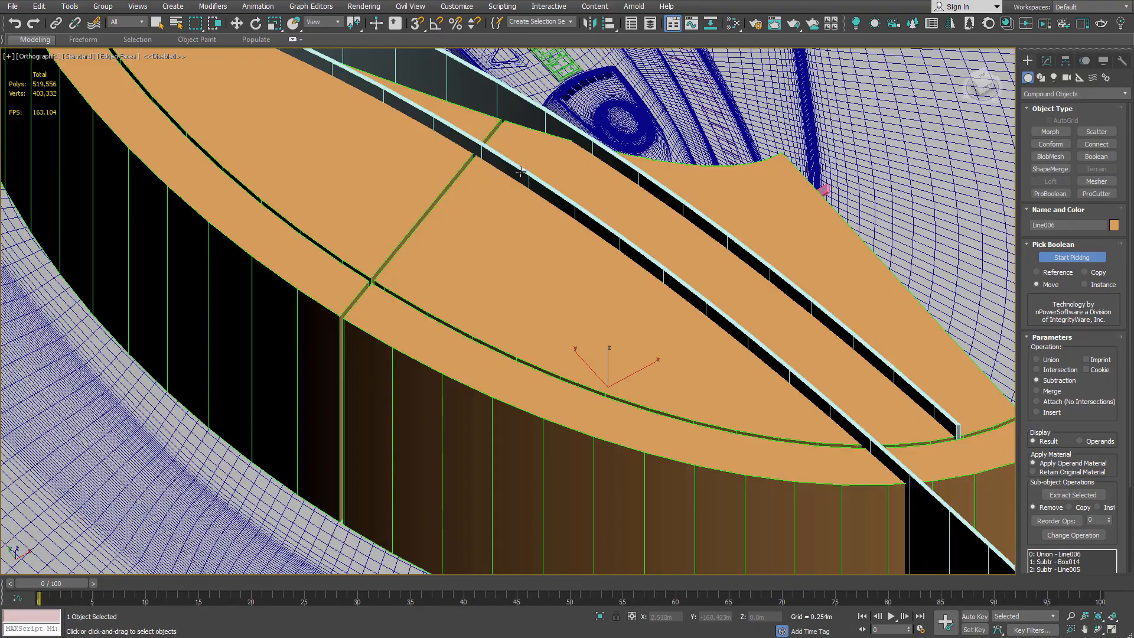
scroll(512, 124, down, 5)
alt+middle_drag(531, 124, 663, 253)
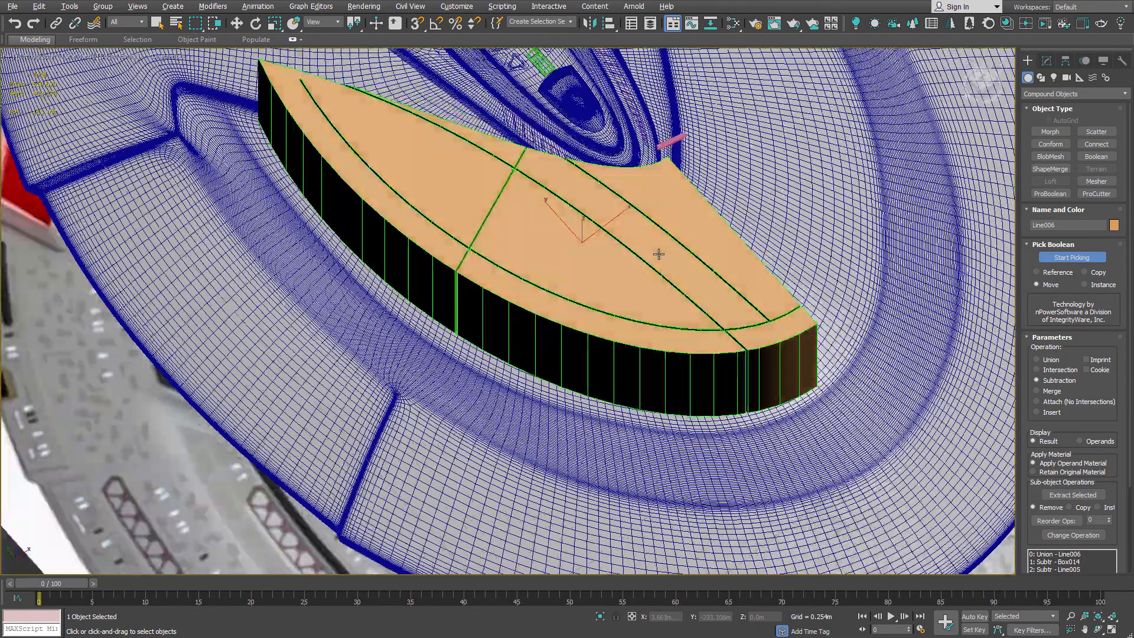
Step: Move the slotted orange block down along Z to about -7.39 m so it cuts into the saucer hull
scroll(645, 208, up, 2)
alt+middle_drag(646, 208, 685, 205)
key(w)
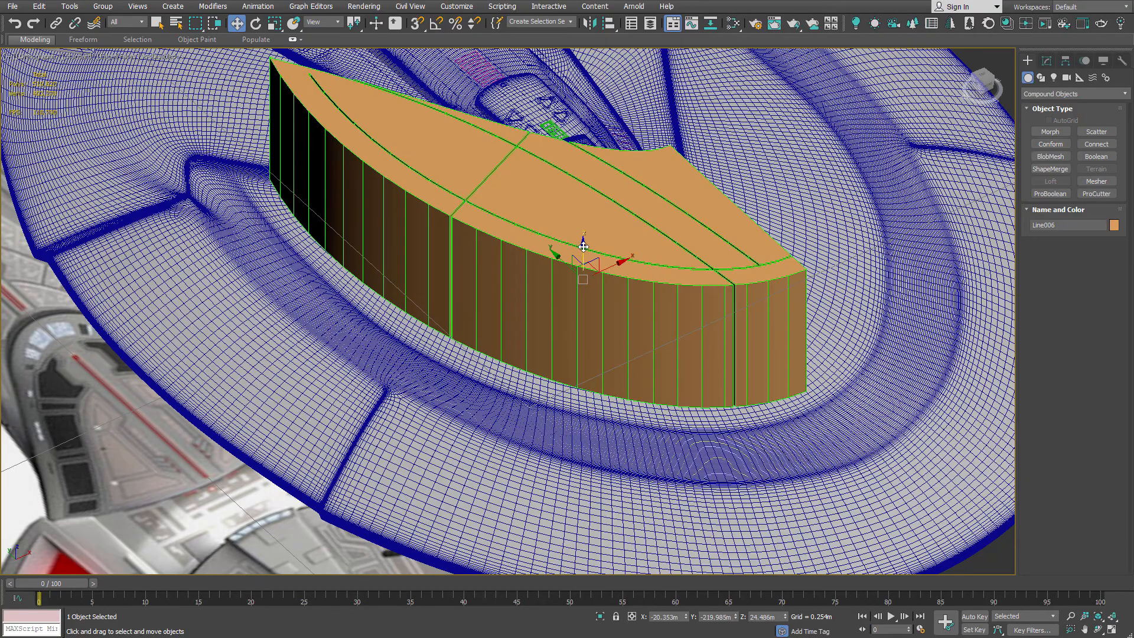
drag(583, 250, 579, 342)
alt+middle_drag(591, 331, 677, 260)
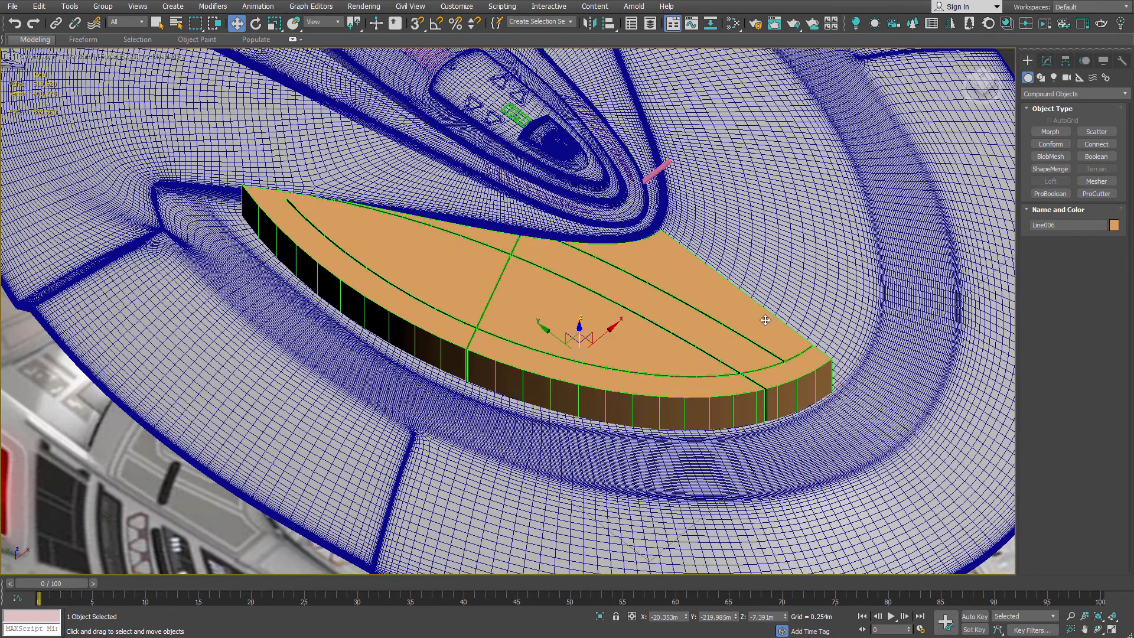
Step: Apply ProBoolean to sovereign_body_forward with Subtraction and Imprint enabled, using the slotted orange block as the operand
key(q)
click(769, 270)
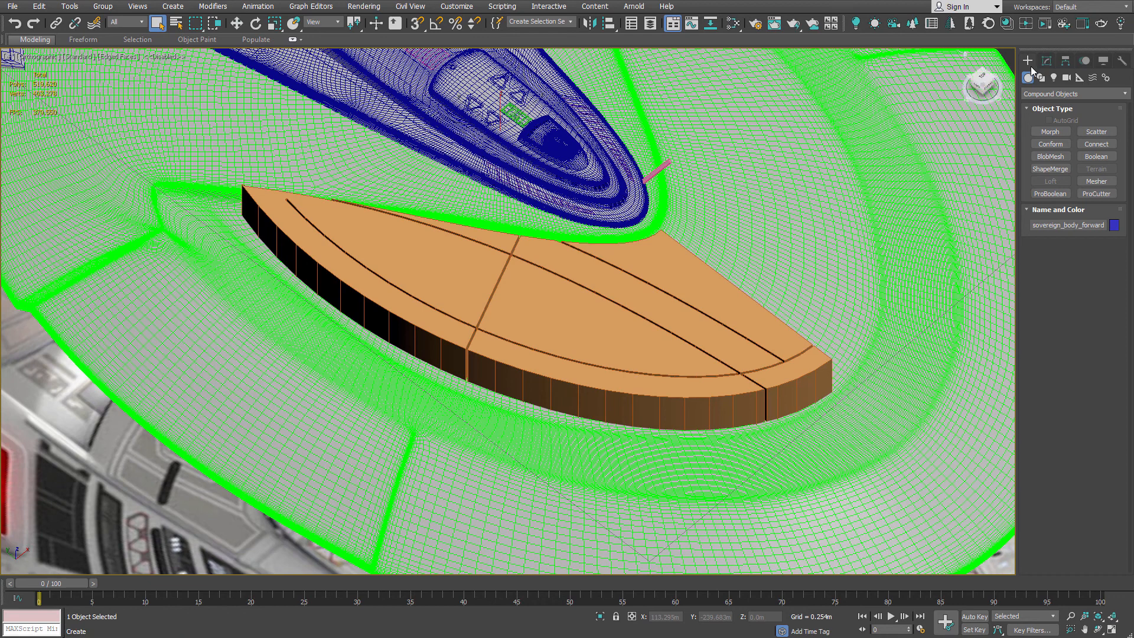
click(1050, 194)
click(1072, 257)
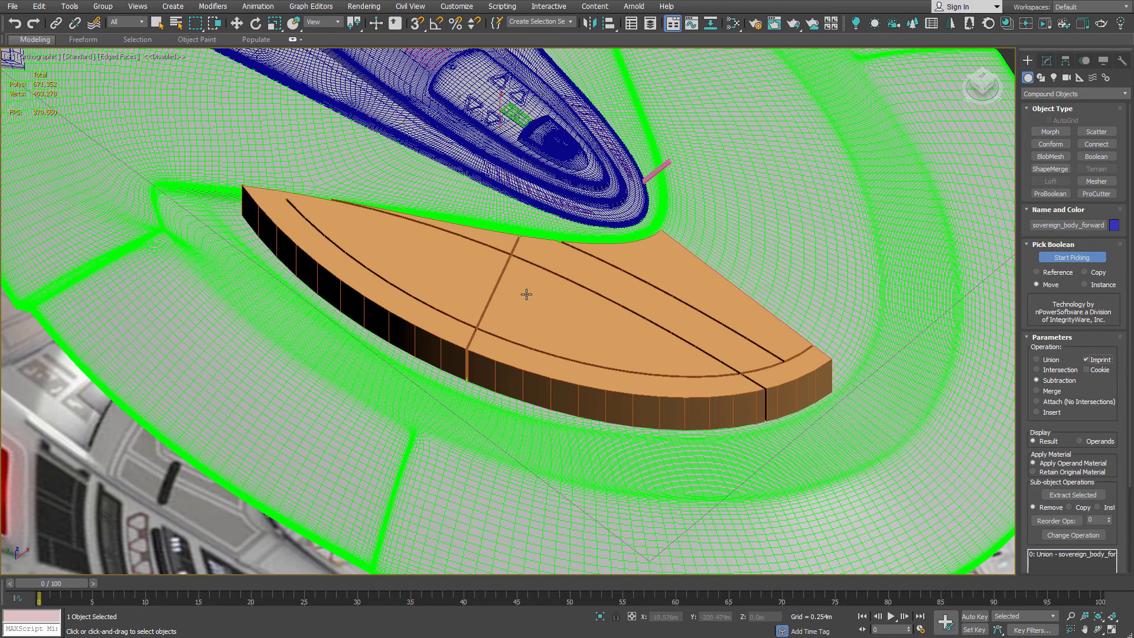
scroll(513, 340, up, 5)
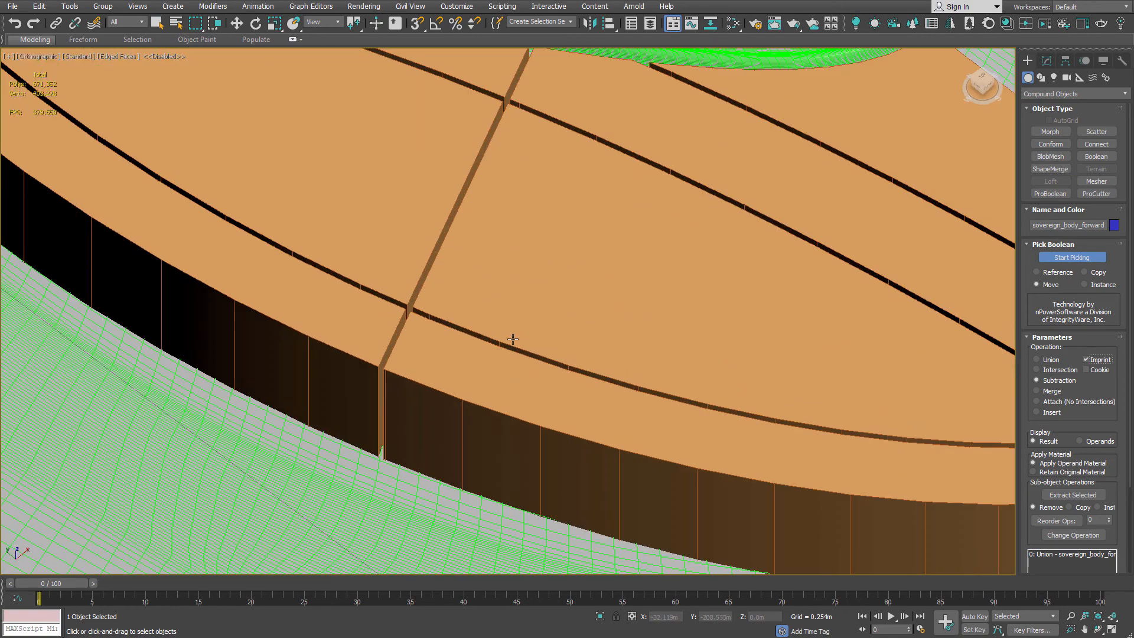
click(558, 325)
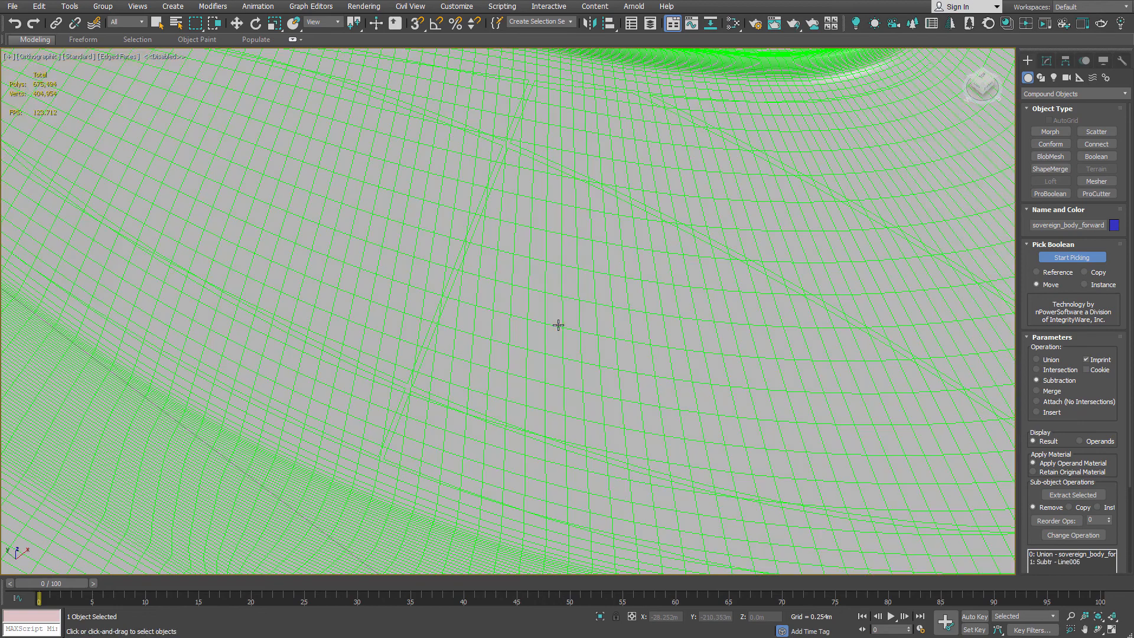
Step: Examine the panel outlines imprinted on the saucer hull's mesh for uneven or broken edges
scroll(551, 315, down, 6)
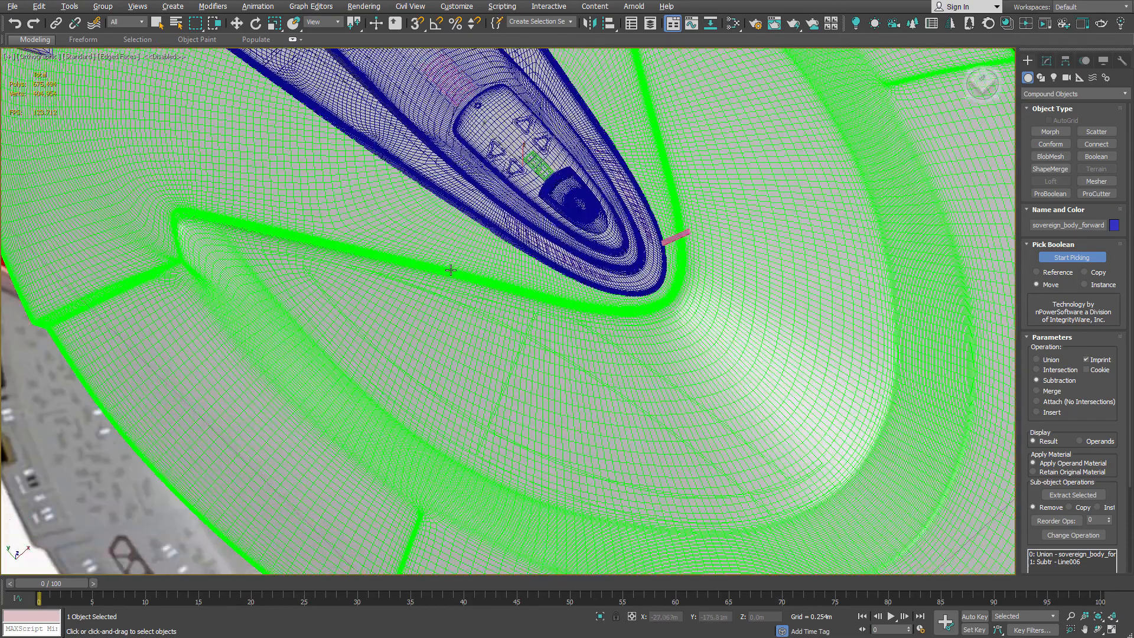
scroll(256, 278, up, 5)
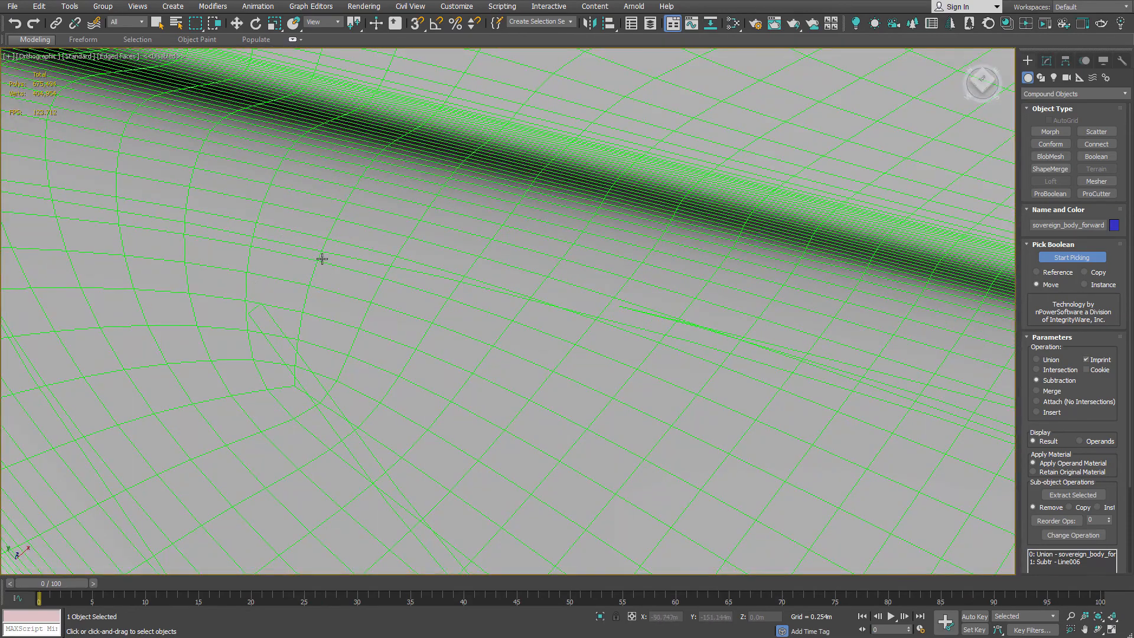
scroll(319, 265, down, 2)
scroll(289, 284, down, 5)
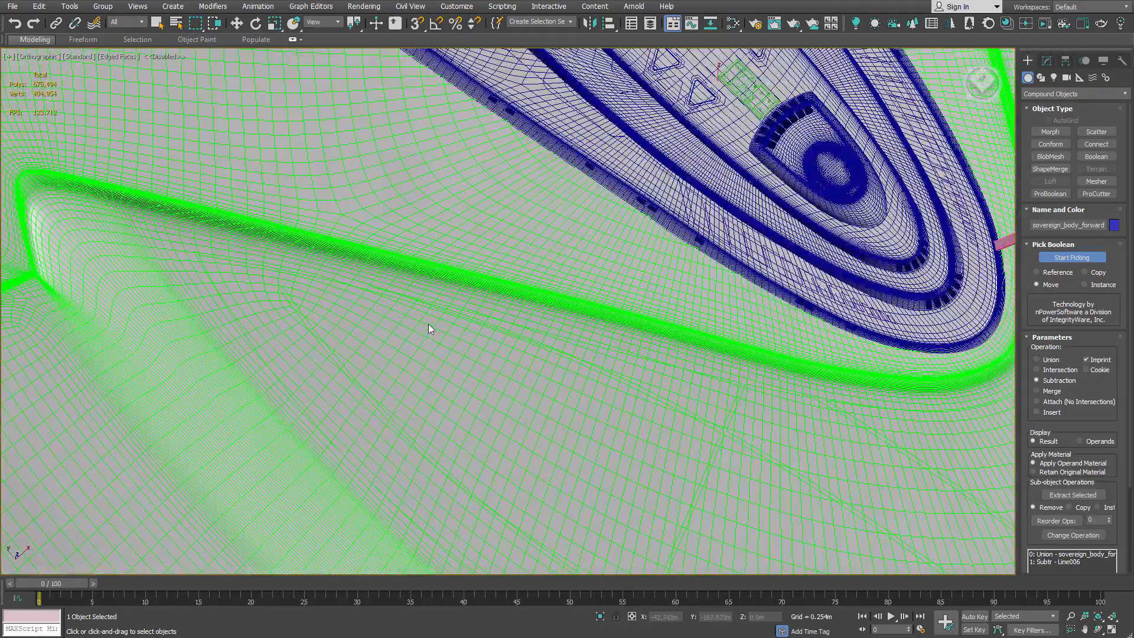
scroll(235, 267, up, 5)
scroll(183, 247, down, 5)
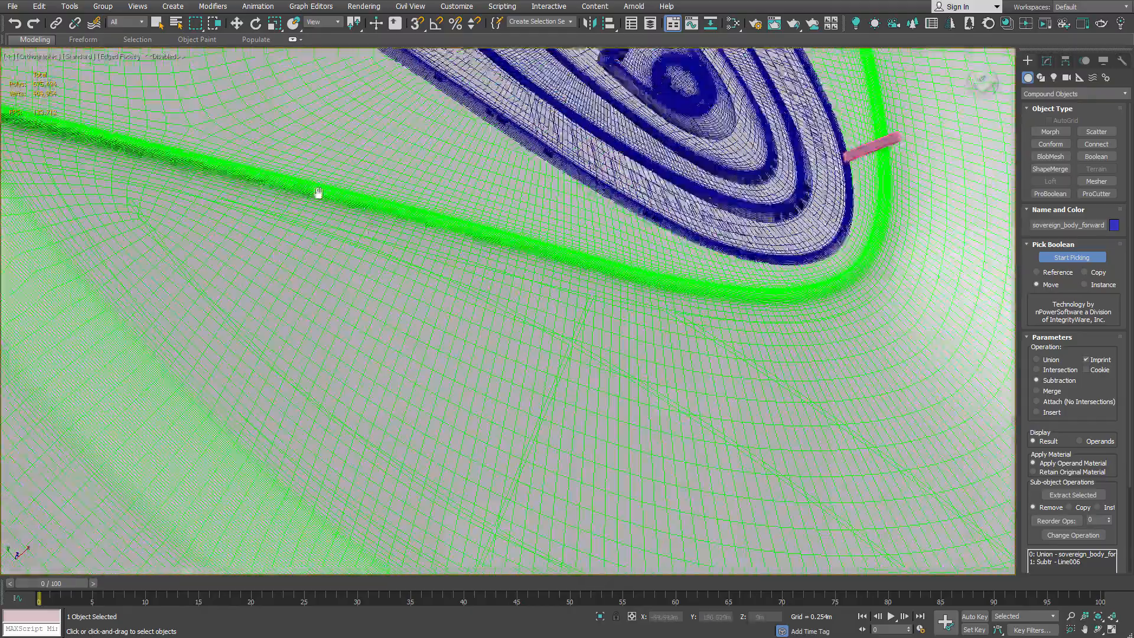
scroll(317, 190, up, 6)
scroll(384, 142, up, 3)
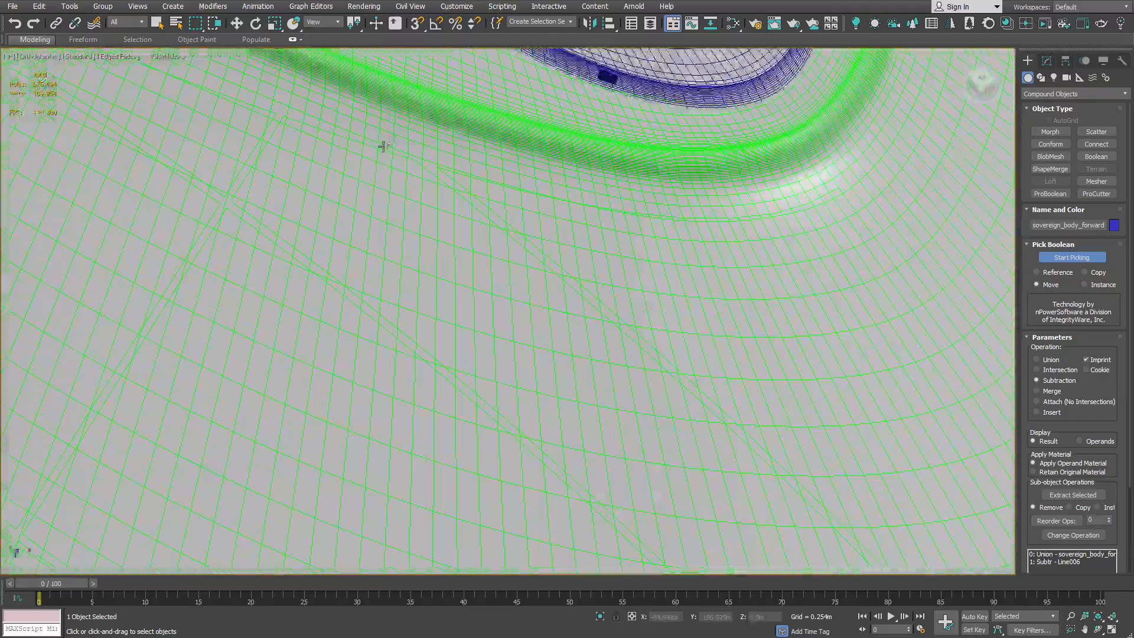
scroll(384, 145, down, 3)
scroll(455, 167, up, 2)
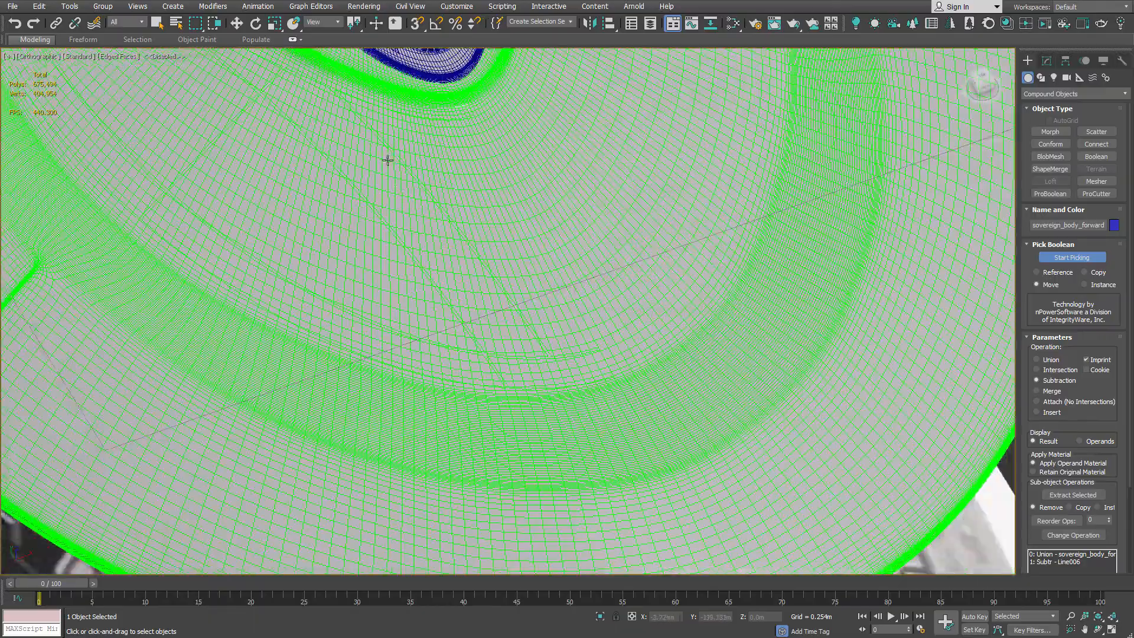
scroll(379, 183, down, 4)
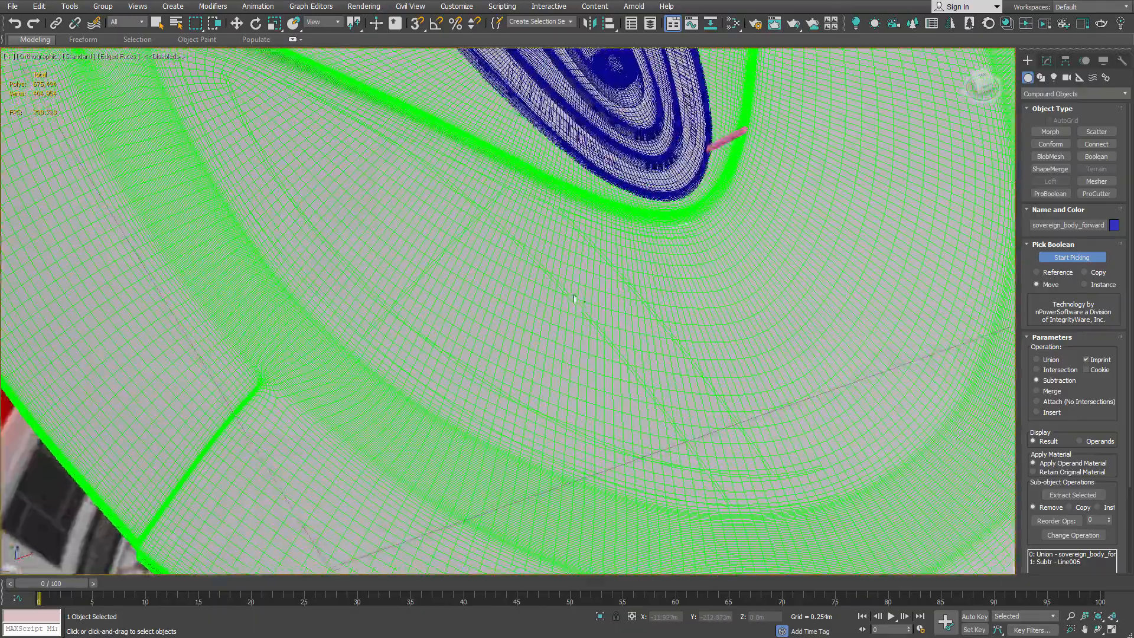
scroll(526, 248, up, 6)
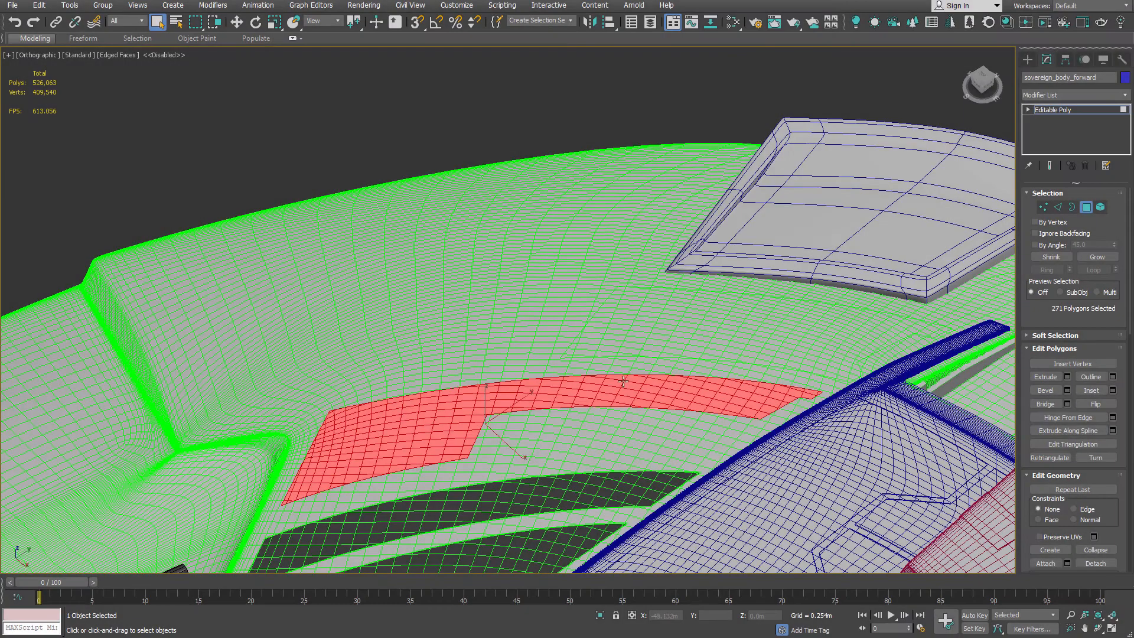
Step: Inspect the selected panel polygons and their borders beside the open cutouts on the hull
scroll(490, 428, up, 4)
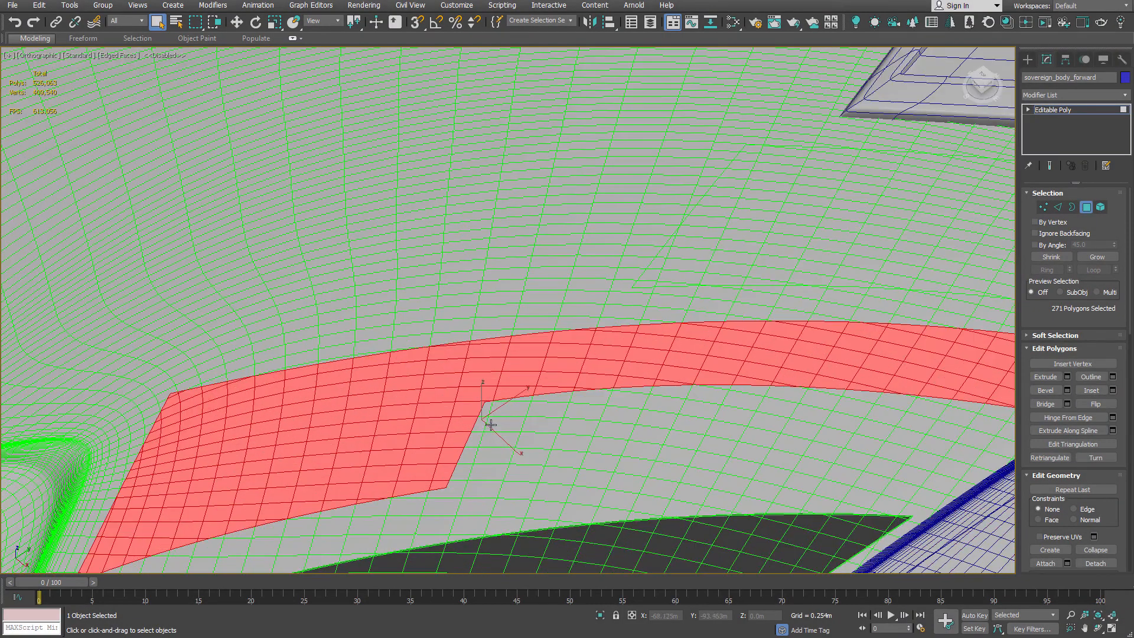
scroll(181, 412, up, 3)
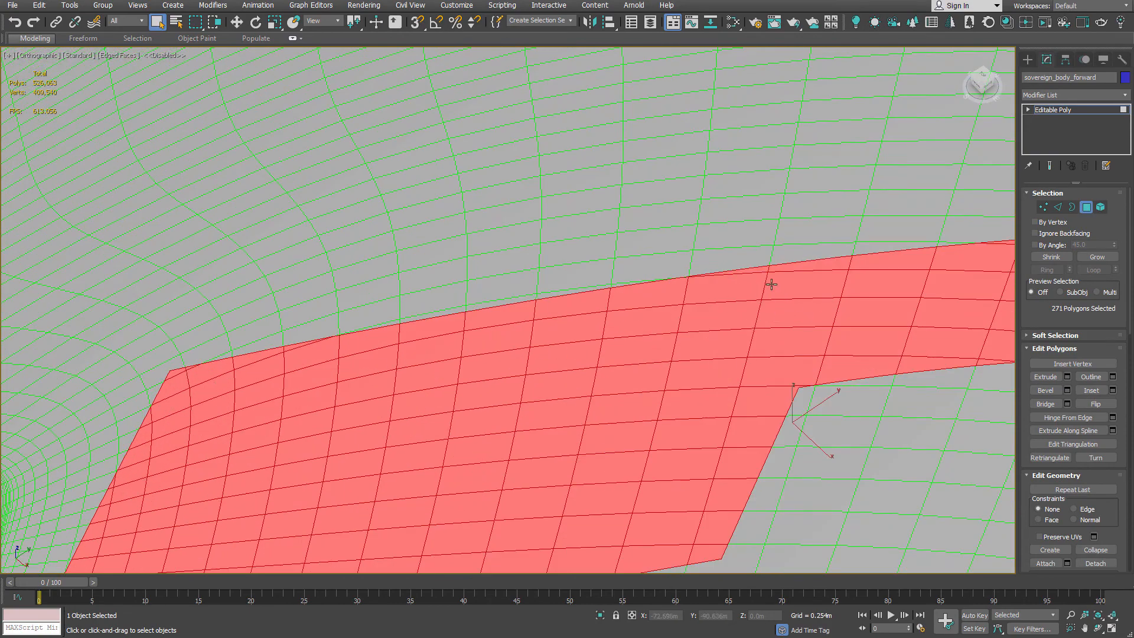
scroll(448, 294, down, 5)
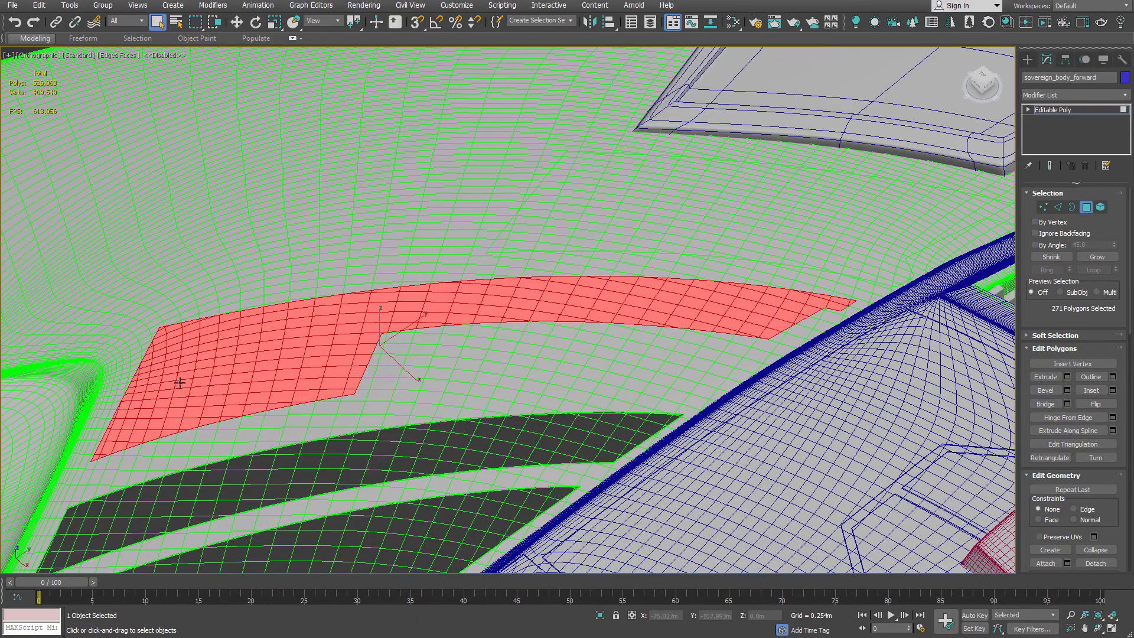
alt+middle_drag(180, 383, 353, 370)
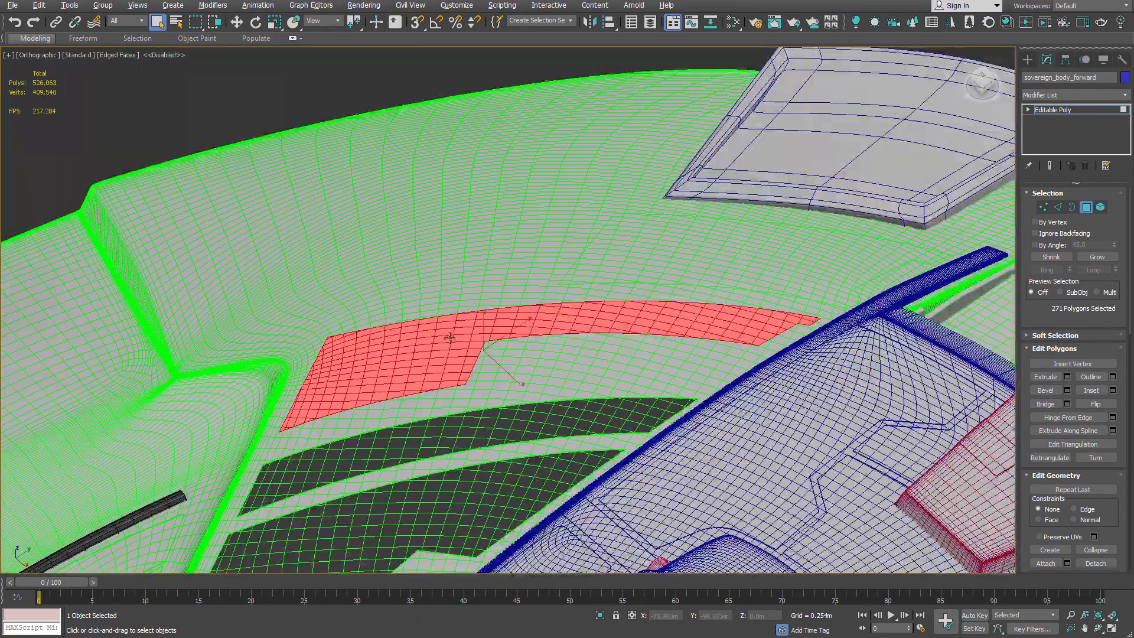
alt+middle_drag(449, 338, 449, 407)
scroll(211, 395, up, 5)
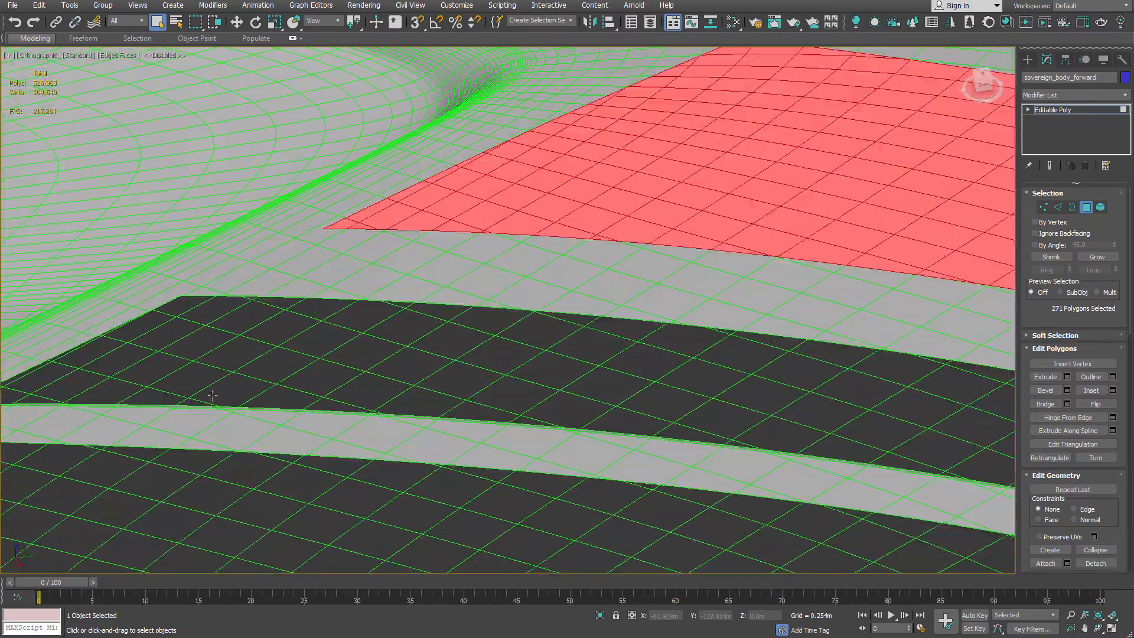
scroll(211, 396, up, 3)
scroll(212, 396, down, 10)
middle_drag(270, 369, 417, 365)
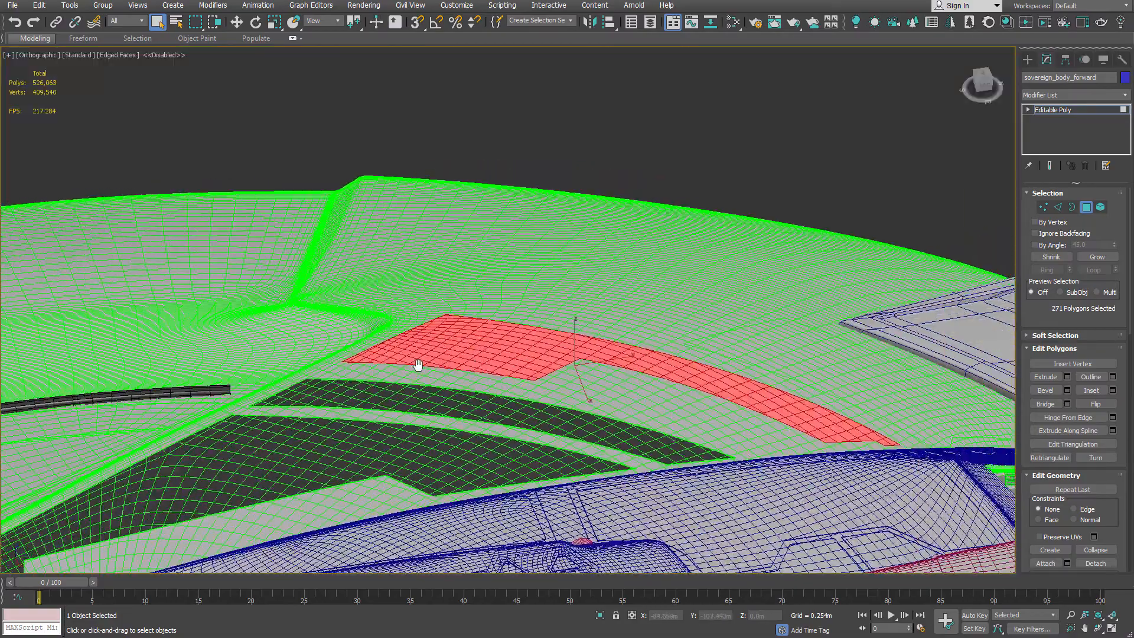
scroll(468, 381, up, 4)
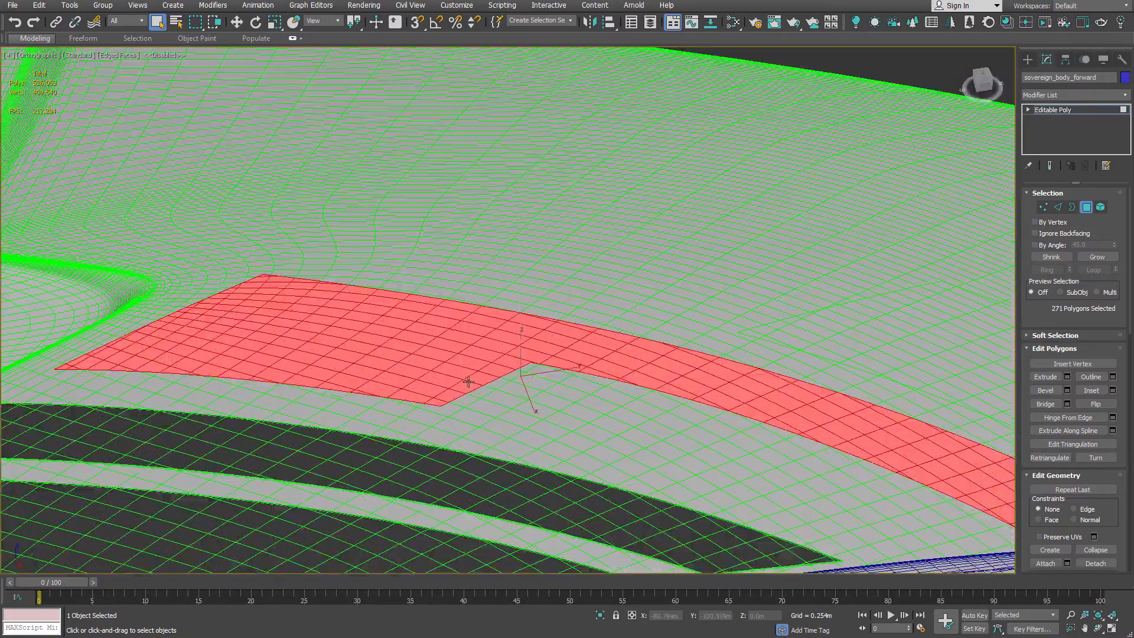
Step: Extrude the selected panel polygons on the hull to a height of 11.746 m
right_click(471, 338)
click(367, 366)
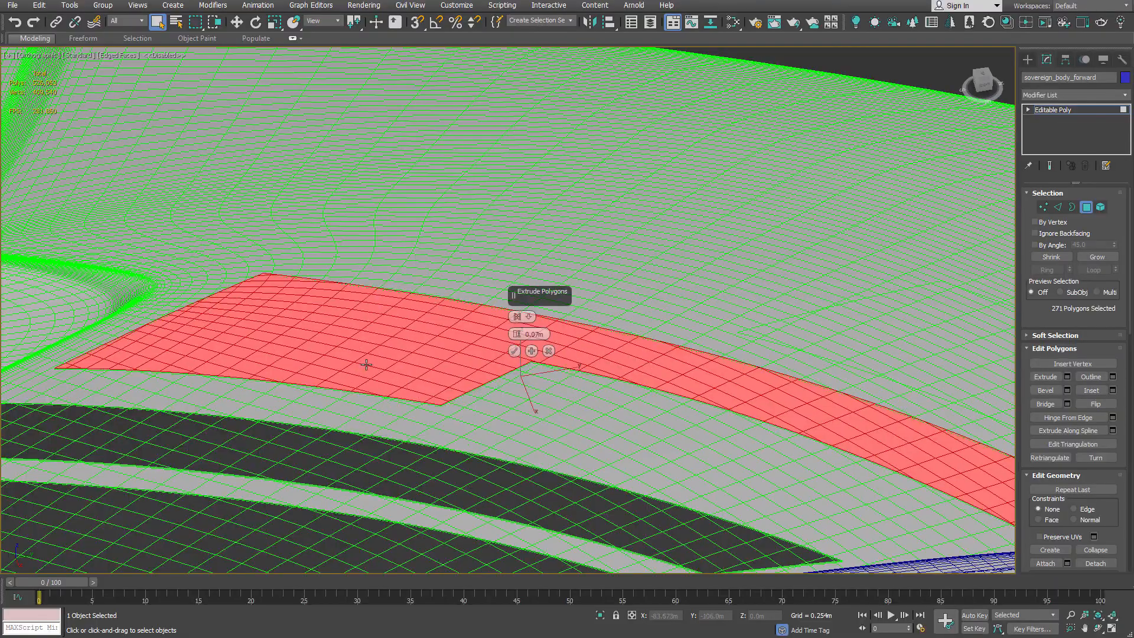
alt+middle_drag(394, 307, 262, 281)
middle_drag(351, 348, 297, 305)
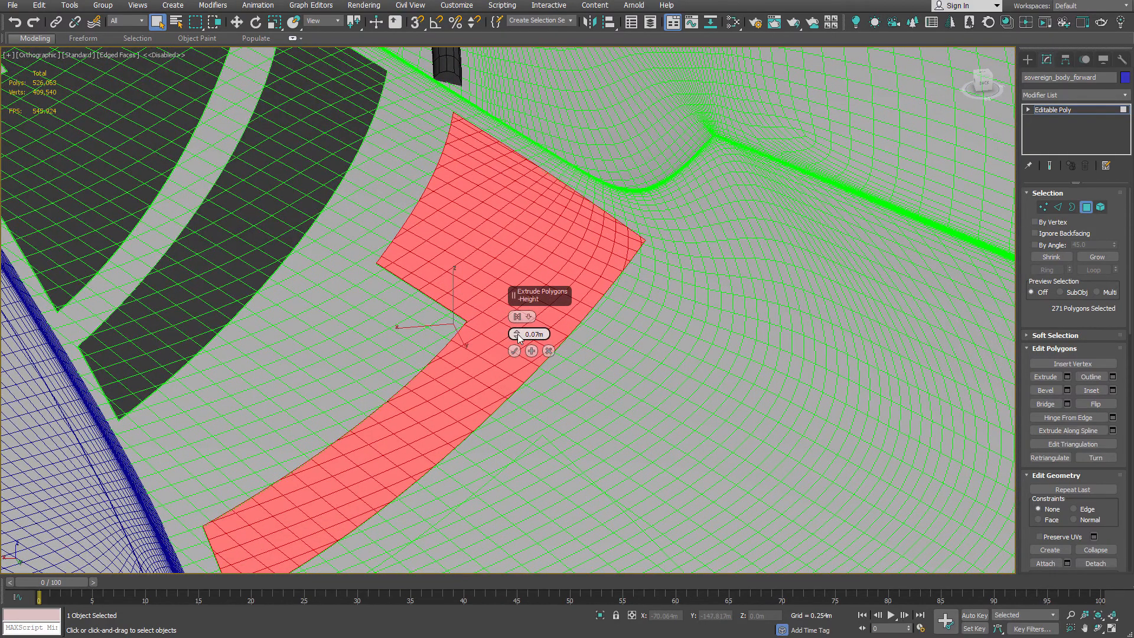
drag(518, 335, 519, 131)
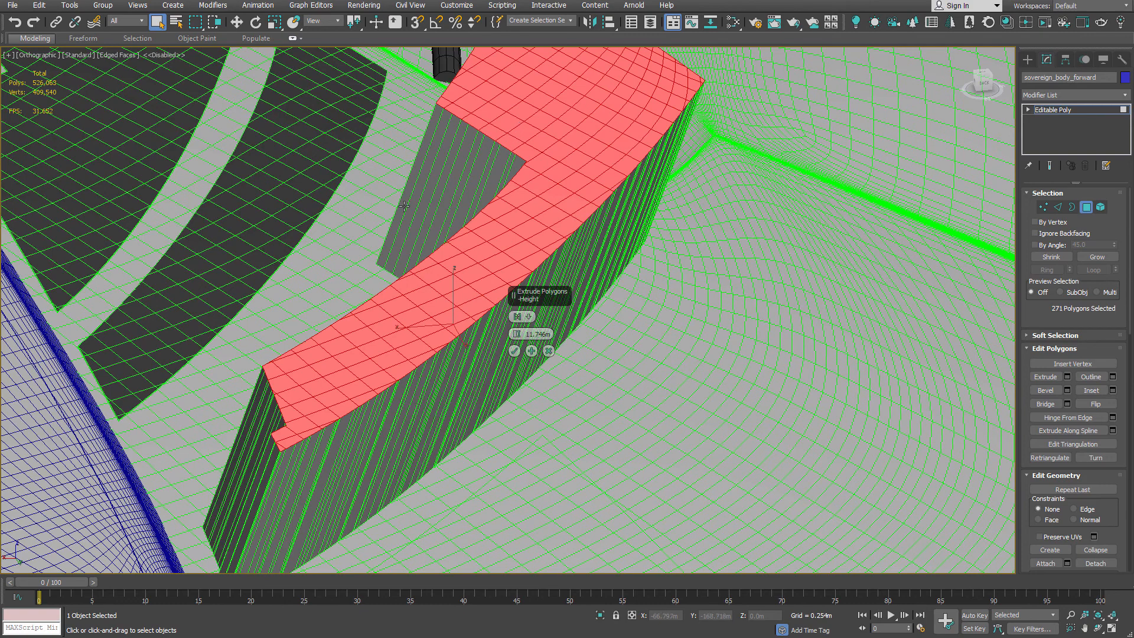
Step: Turn off the edged-faces display and examine the extruded panel's side walls for shading irregularities
mouse_move(220, 369)
middle_down()
mouse_move(182, 367)
mouse_move(276, 360)
mouse_move(342, 384)
mouse_move(329, 383)
mouse_move(705, 375)
middle_up()
key(F4)
scroll(693, 213, up, 6)
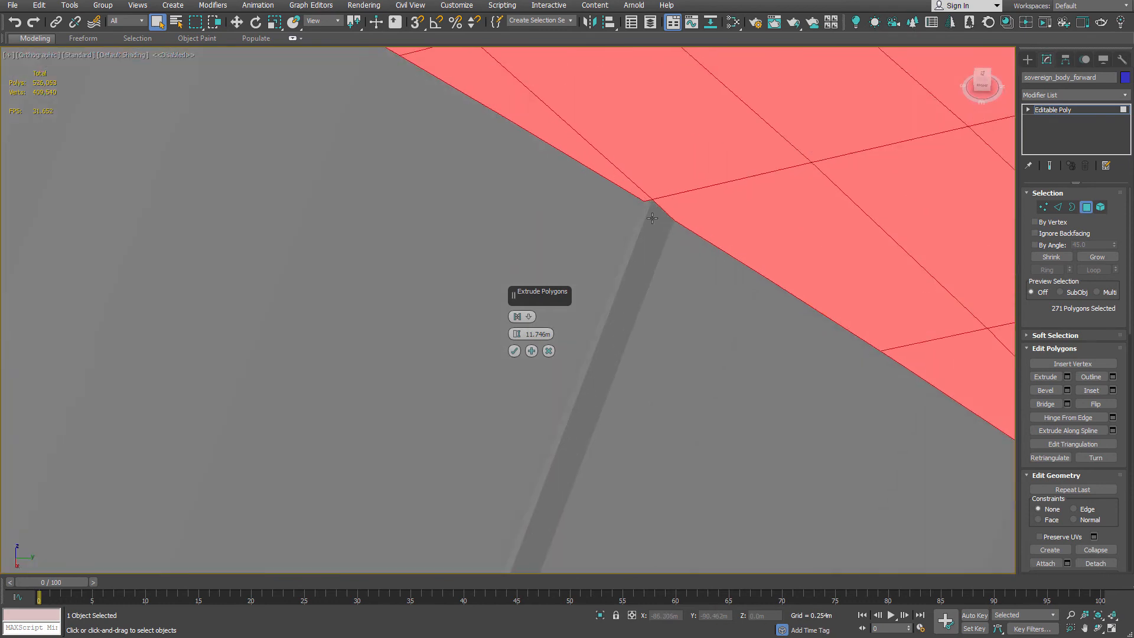
scroll(631, 186, down, 6)
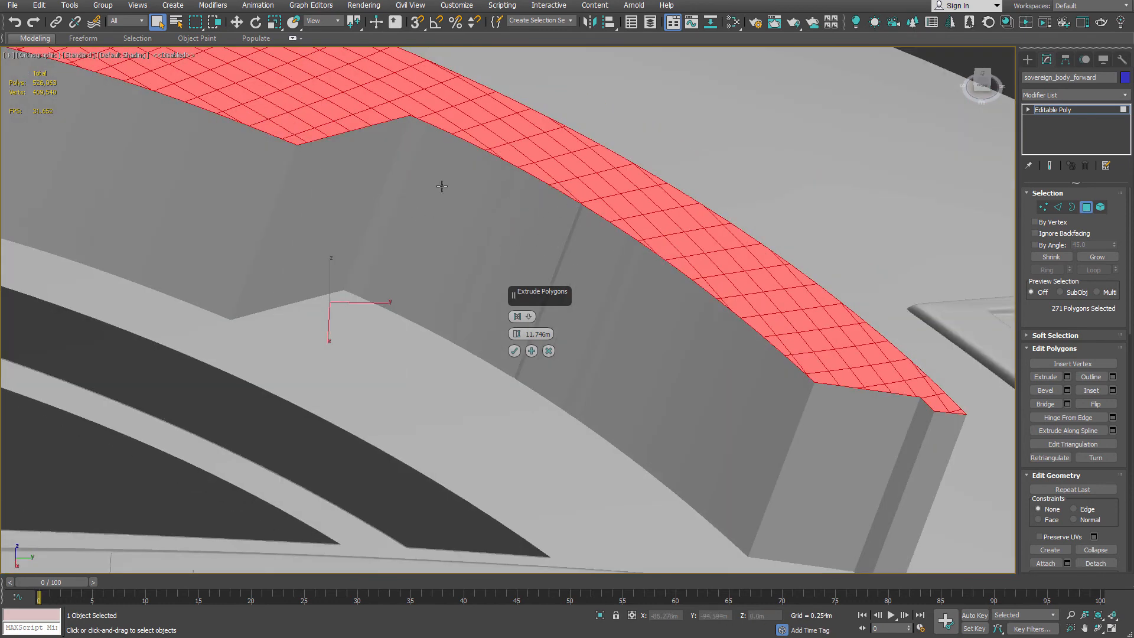
middle_drag(279, 175, 395, 291)
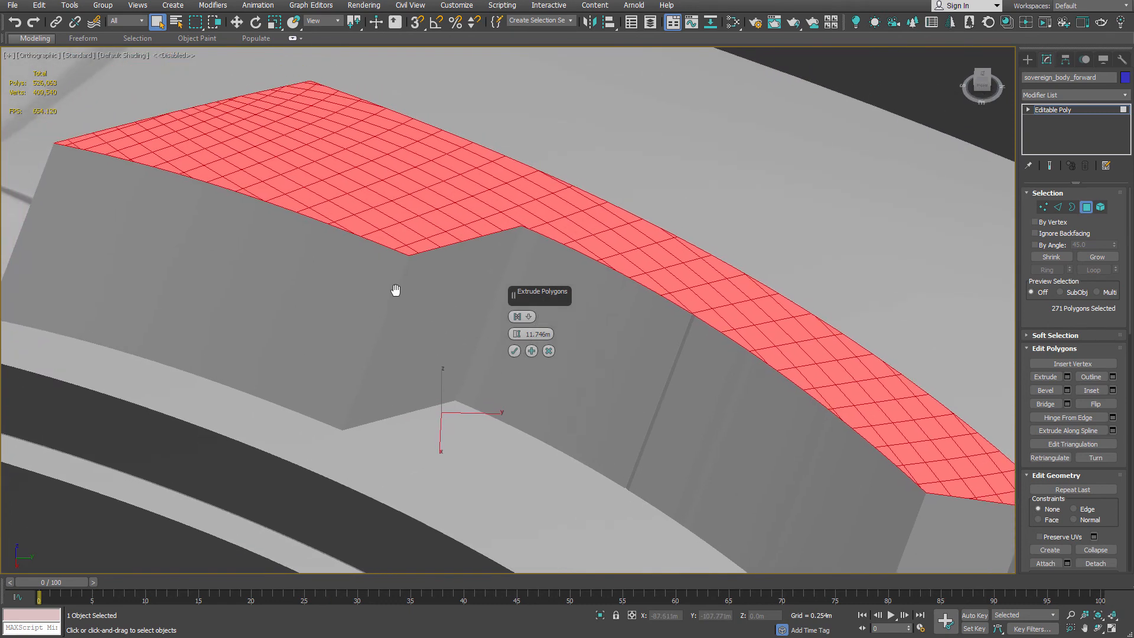
Step: Inspect the notch in the extruded panel's inner side wall and the border polygons directly above it
scroll(394, 293, down, 4)
alt+middle_drag(319, 266, 381, 294)
scroll(478, 276, up, 8)
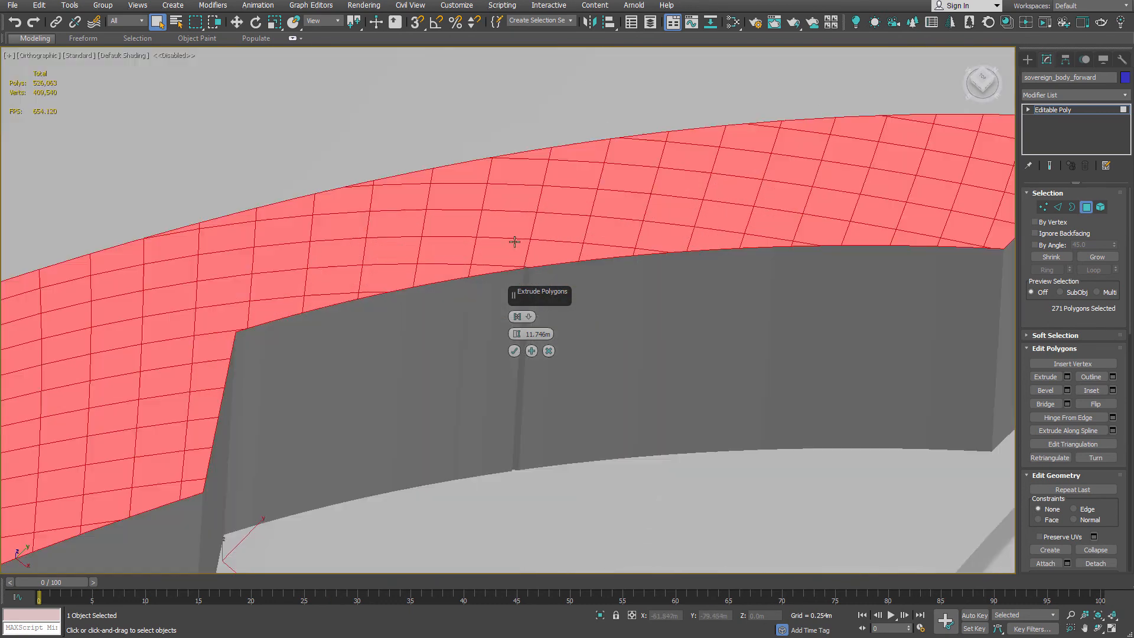
scroll(524, 256, up, 4)
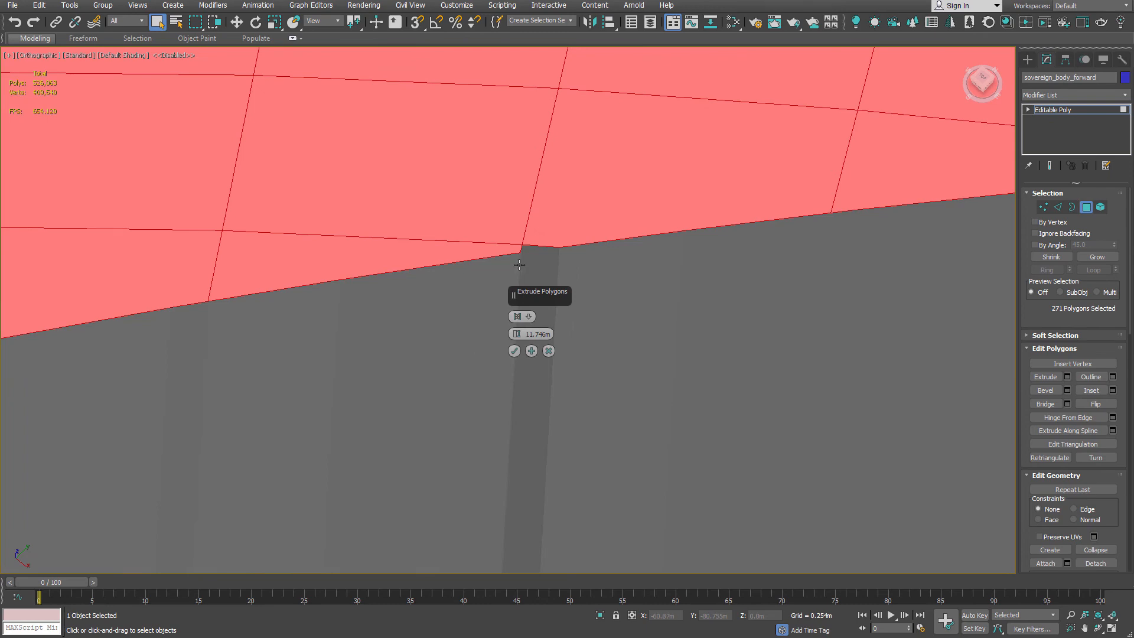
scroll(525, 265, down, 10)
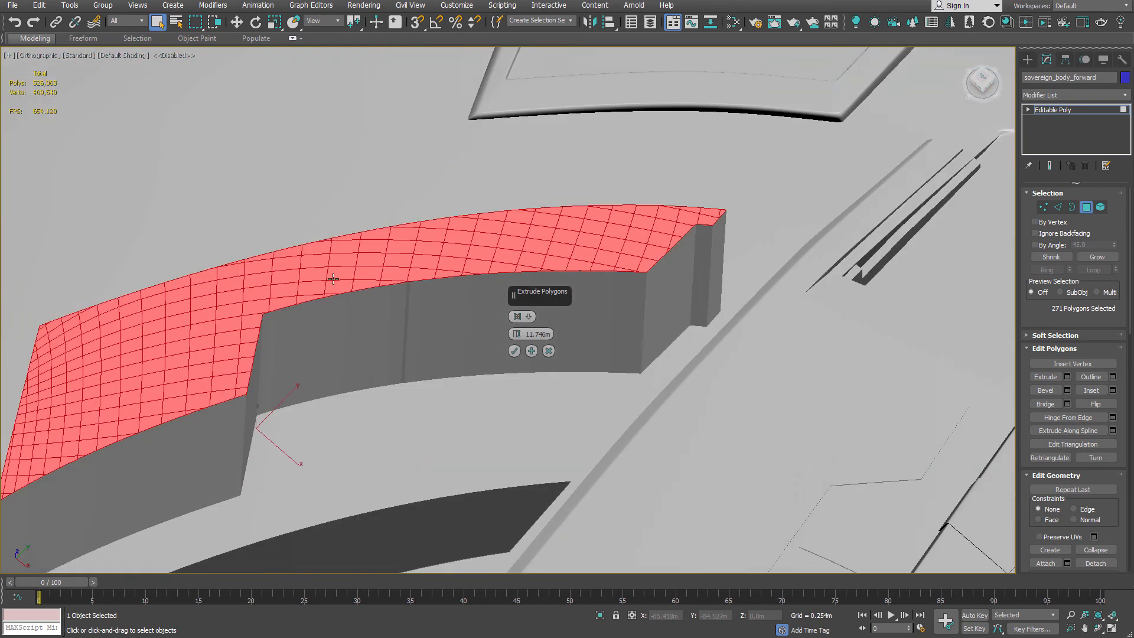
alt+middle_drag(329, 279, 284, 255)
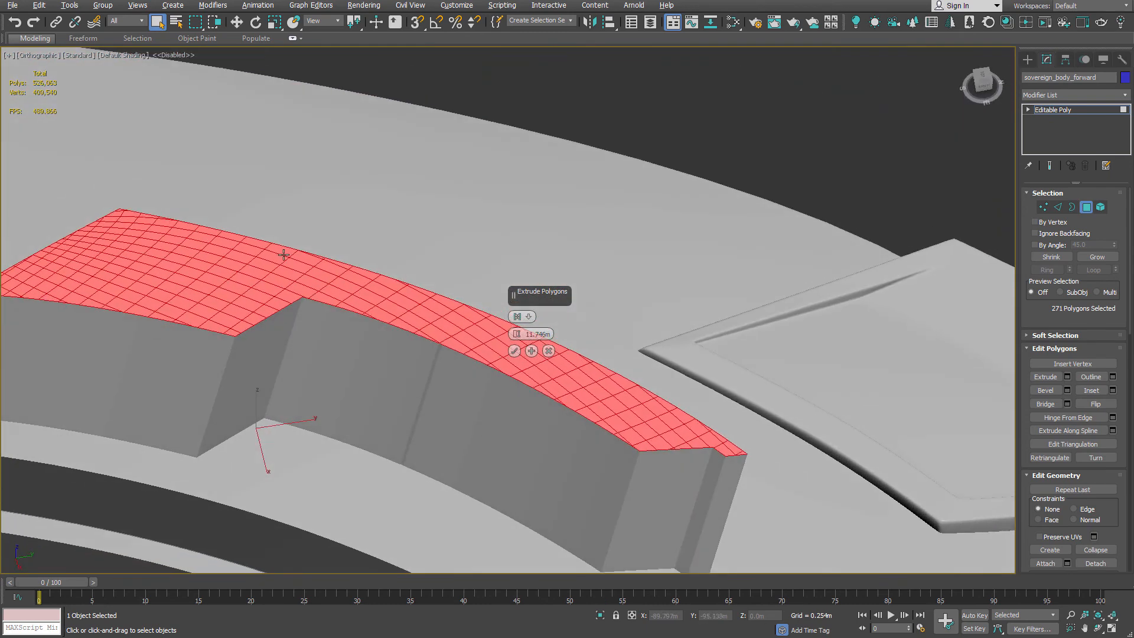
Step: Cancel the extrusion preview and add the missed tiny polygon on the panel's inner border to the selection
click(548, 351)
scroll(413, 451, up, 8)
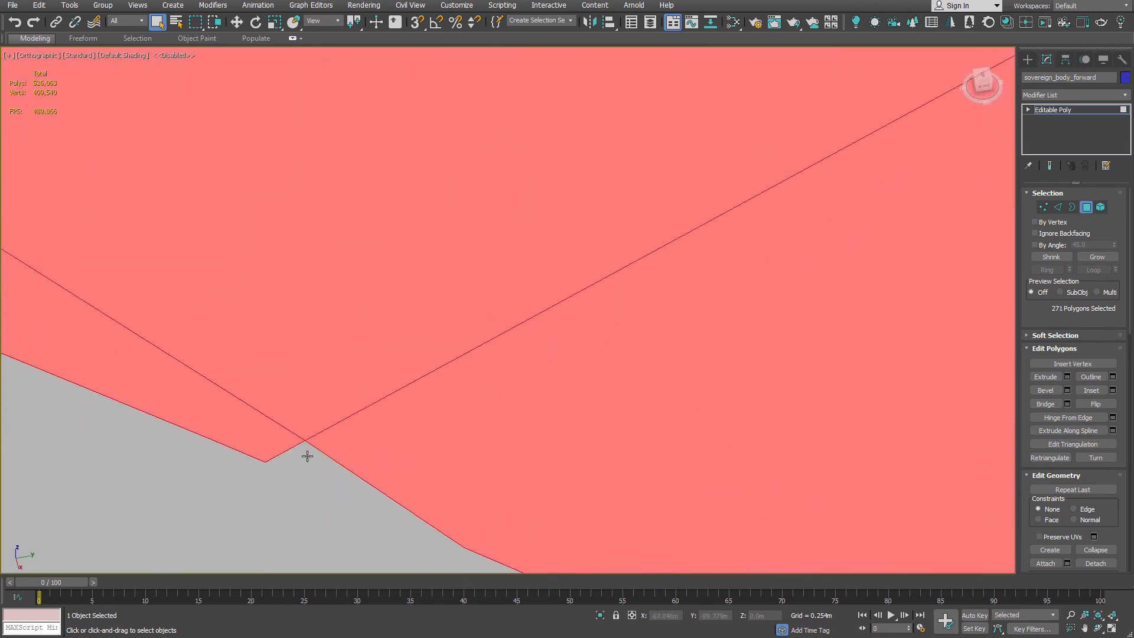
ctrl+click(307, 456)
scroll(405, 400, down, 6)
Step: Preview the panel extrusion again at 11.746 m and inspect its outer side wall for missed polygons
right_click(420, 372)
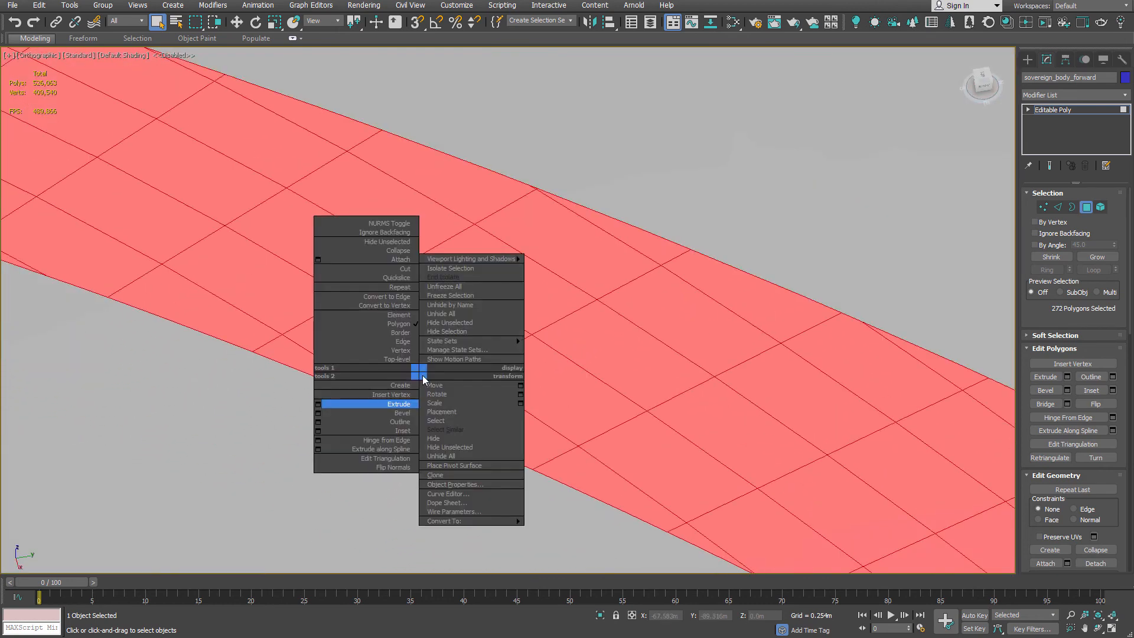
click(318, 405)
scroll(319, 400, down, 8)
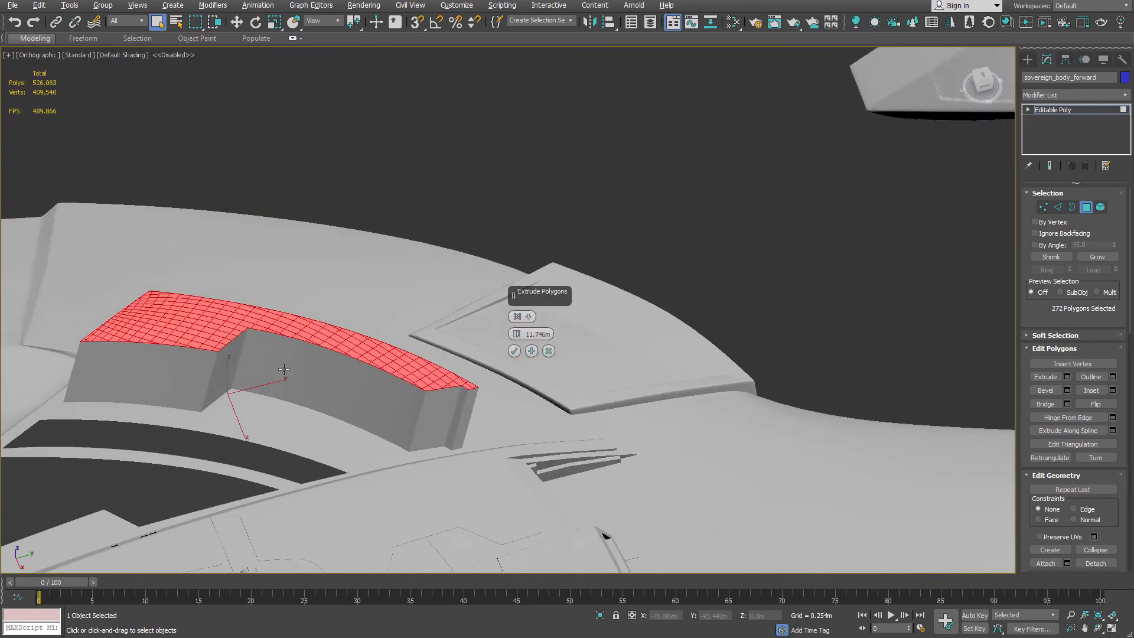
alt+middle_drag(284, 369, 187, 398)
scroll(188, 398, up, 6)
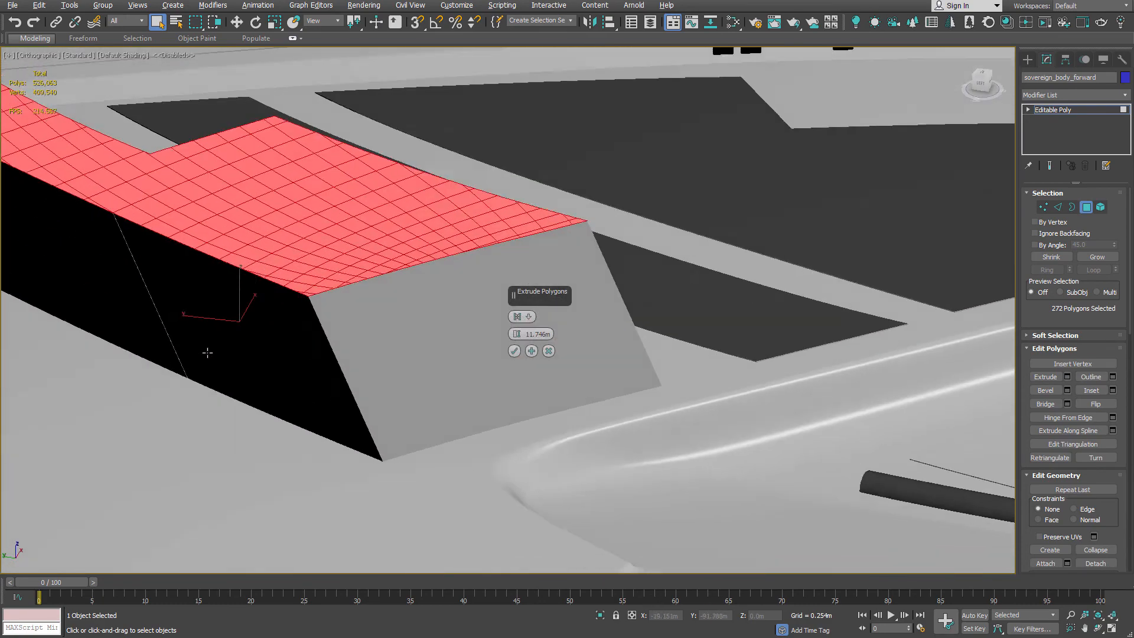
alt+middle_drag(208, 352, 162, 327)
scroll(183, 312, up, 5)
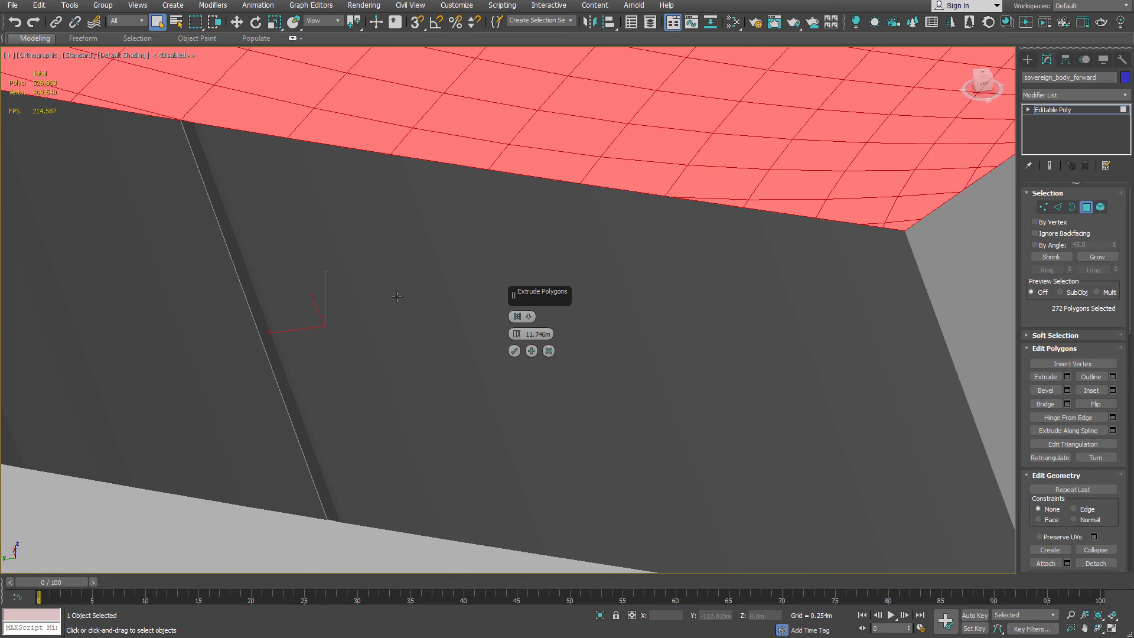
Step: Cancel the preview and add the missed tiny polygon on the panel's outer border to the selection
click(549, 351)
middle_drag(358, 434, 380, 321)
scroll(381, 420, up, 6)
scroll(380, 420, up, 5)
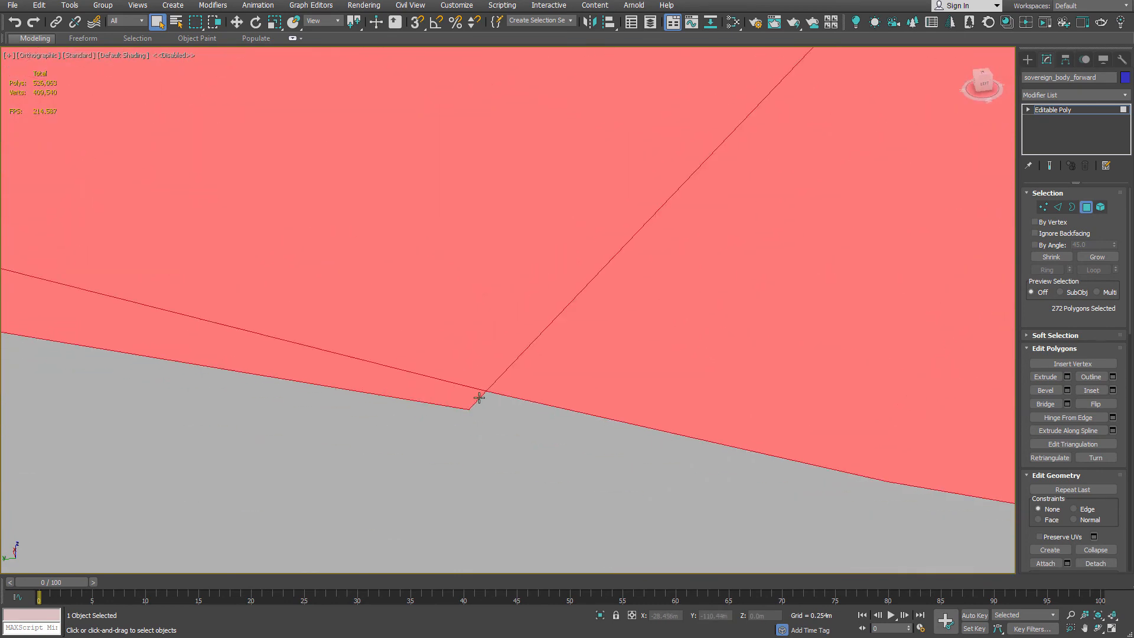
ctrl+click(513, 402)
Step: Extrude the completed panel polygon selection to a height of 0.07 m
scroll(470, 408, down, 5)
right_click(481, 381)
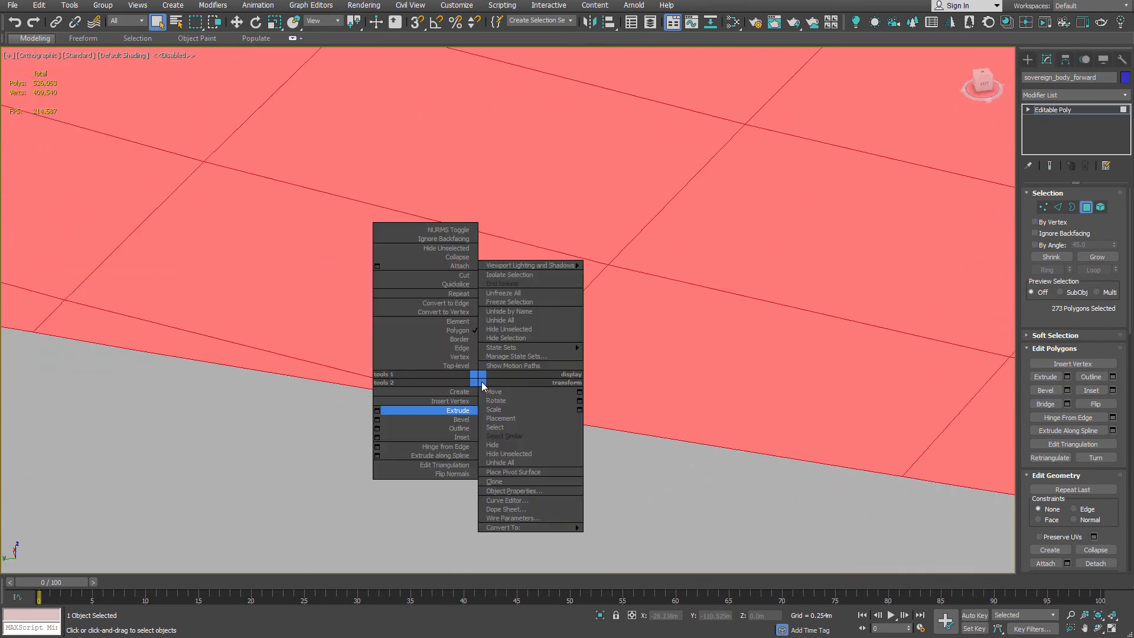
click(377, 410)
scroll(362, 412, down, 5)
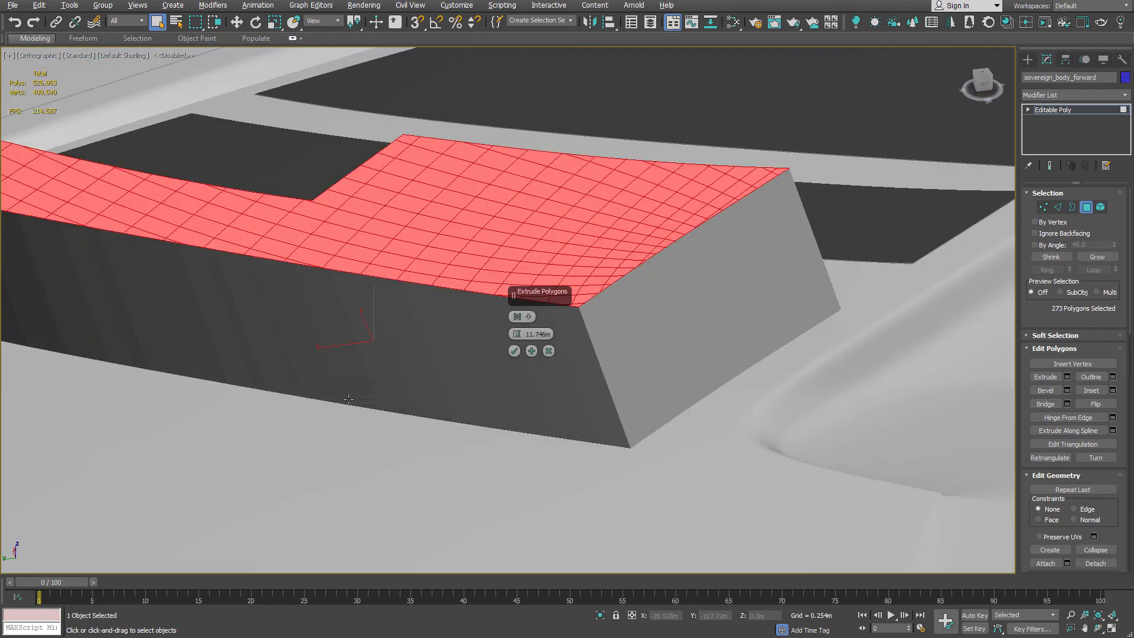
alt+middle_drag(348, 399, 243, 437)
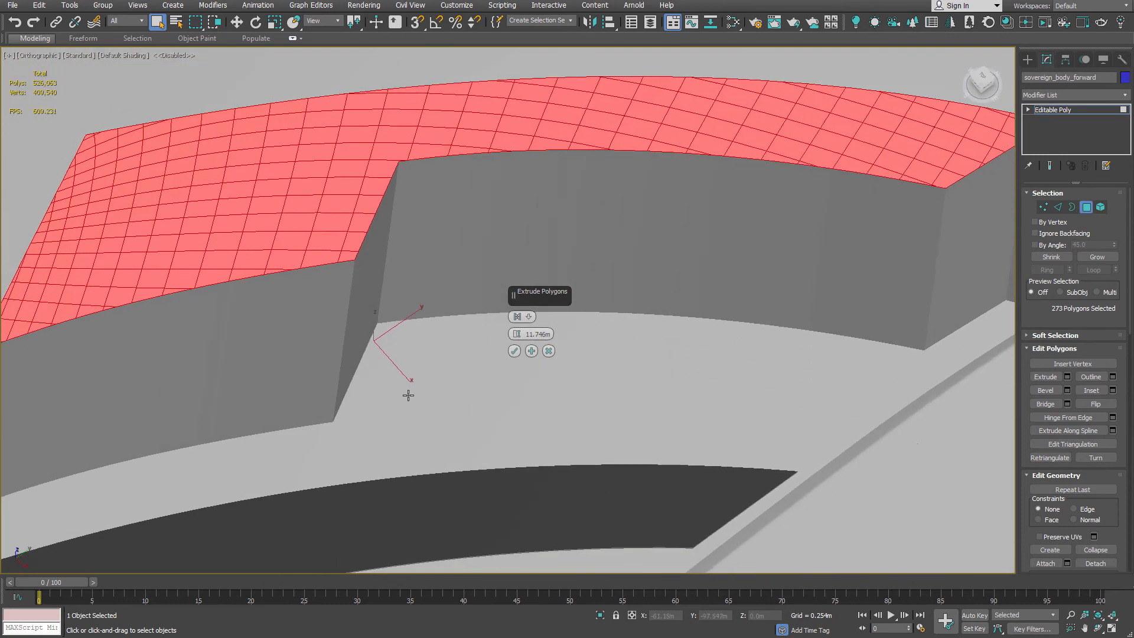
click(525, 335)
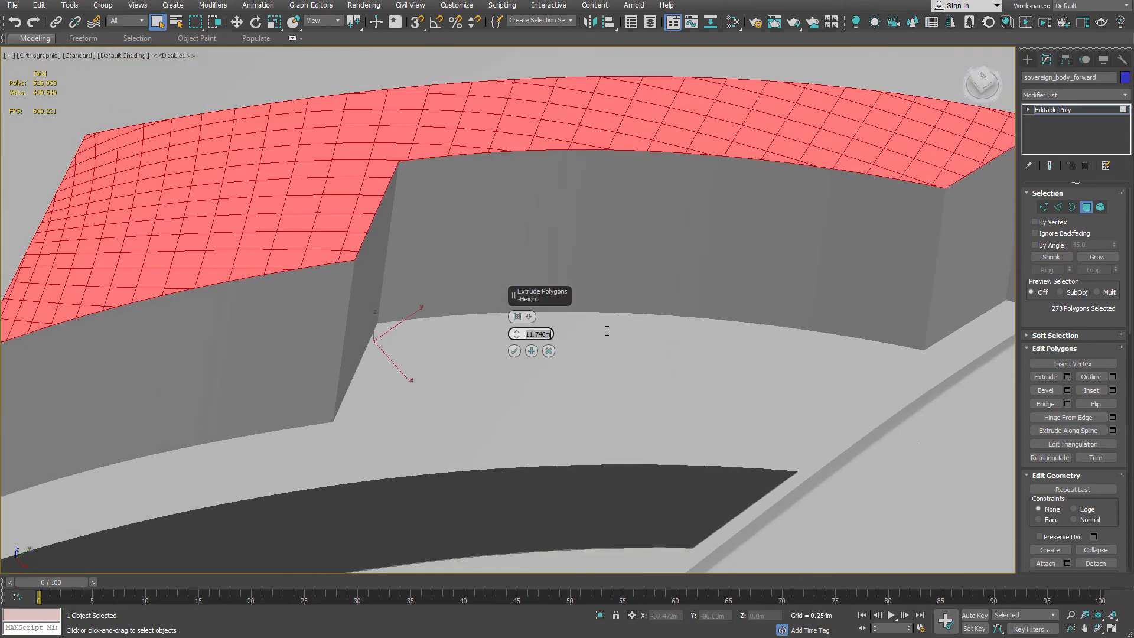
text(0.07)
key(Return)
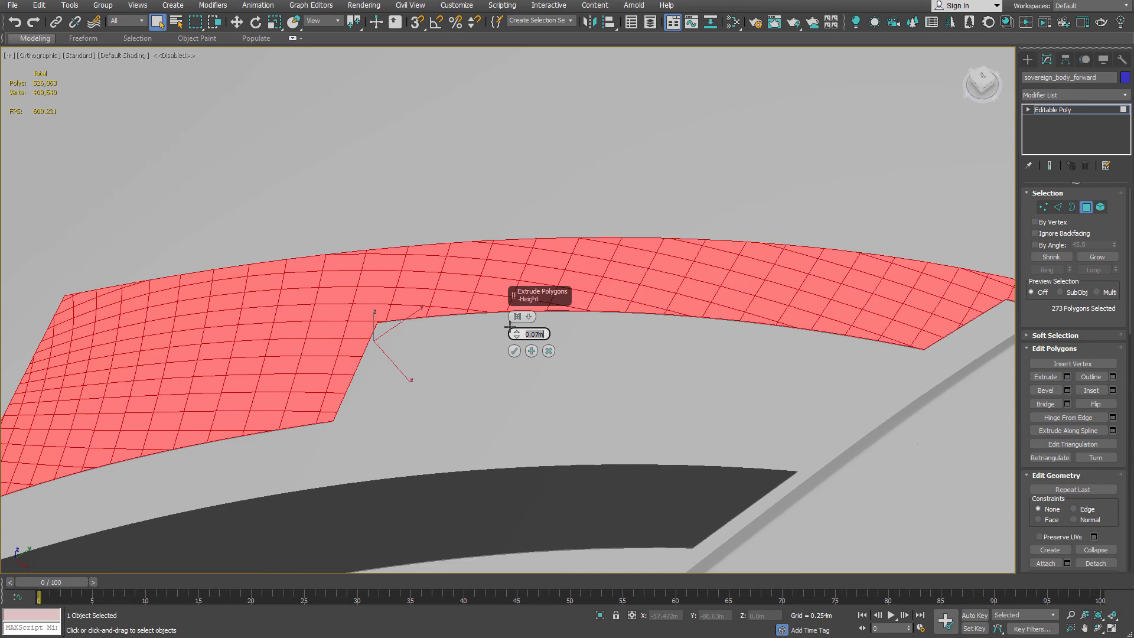
alt+middle_drag(342, 303, 325, 278)
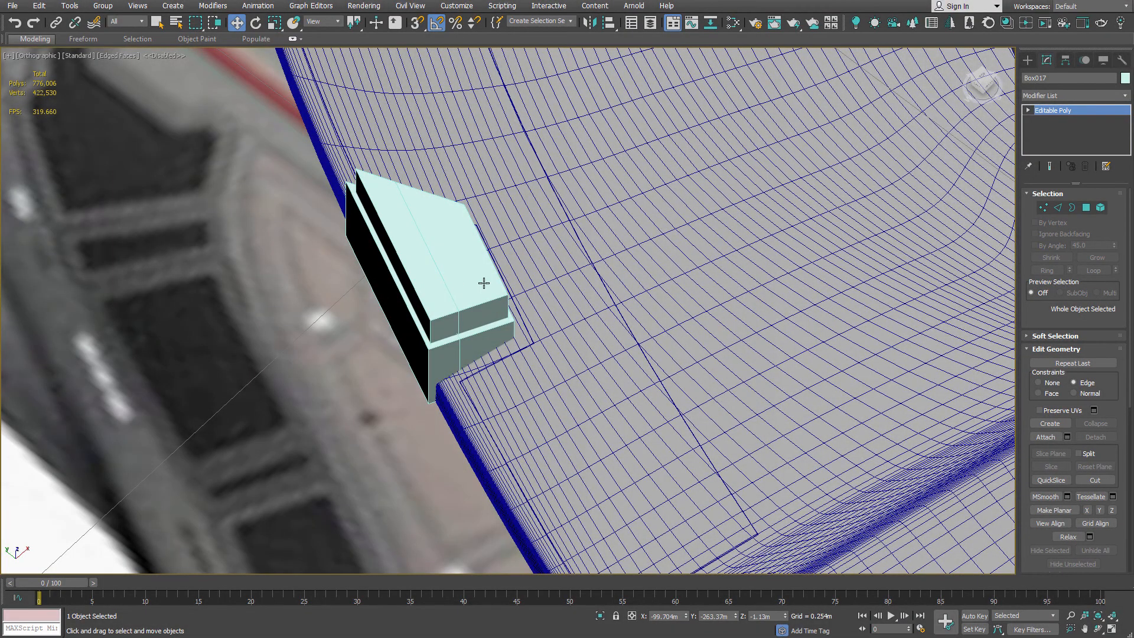
Step: Imprint the upper box at the saucer's rim onto the sovereign_body_forward hull with ProBoolean Subtraction
scroll(483, 283, down, 10)
scroll(416, 373, up, 5)
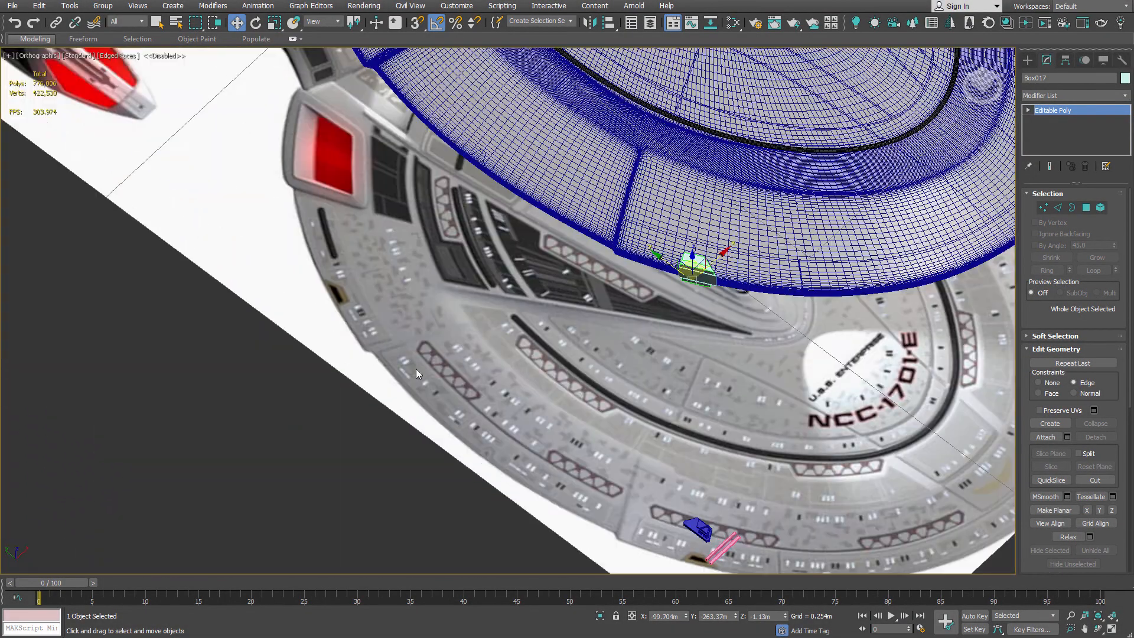
scroll(526, 238, up, 15)
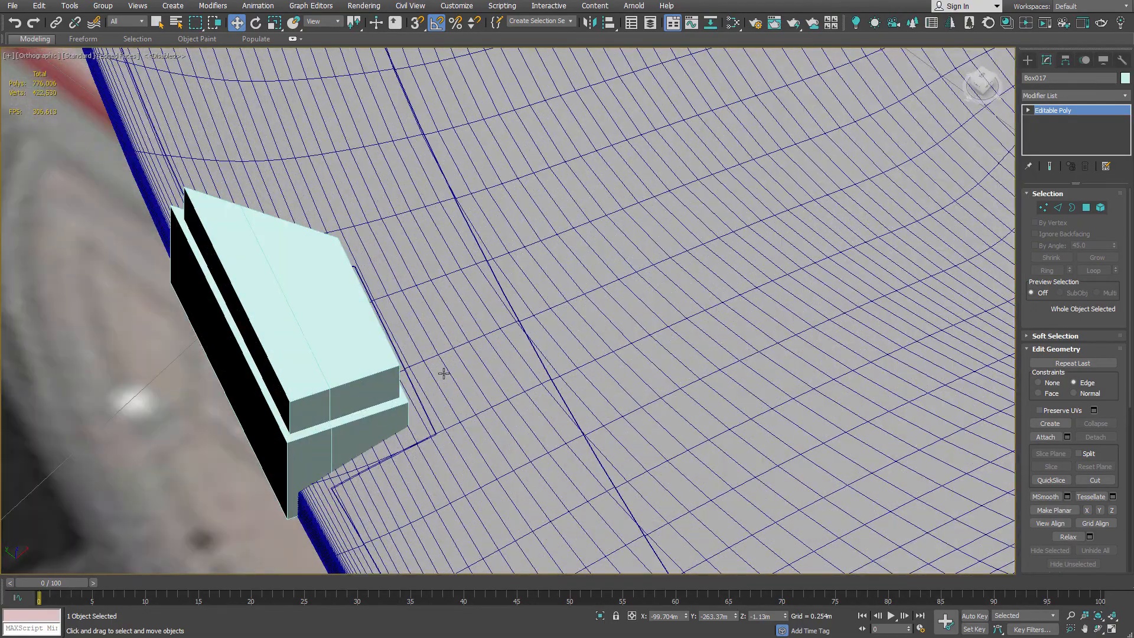
key(q)
click(678, 306)
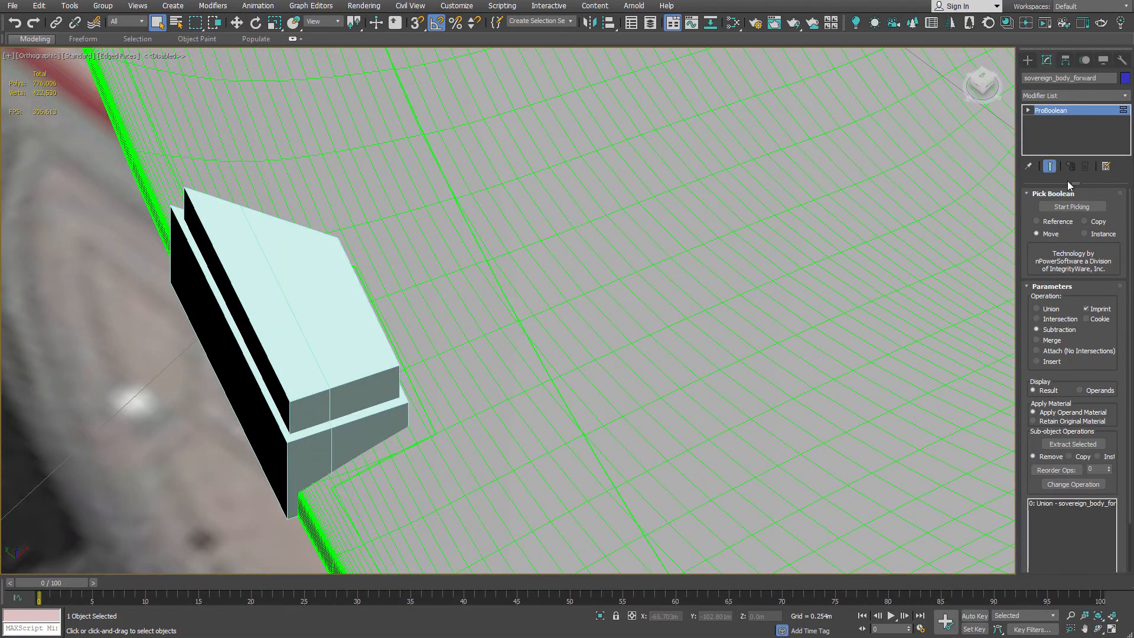
click(1071, 206)
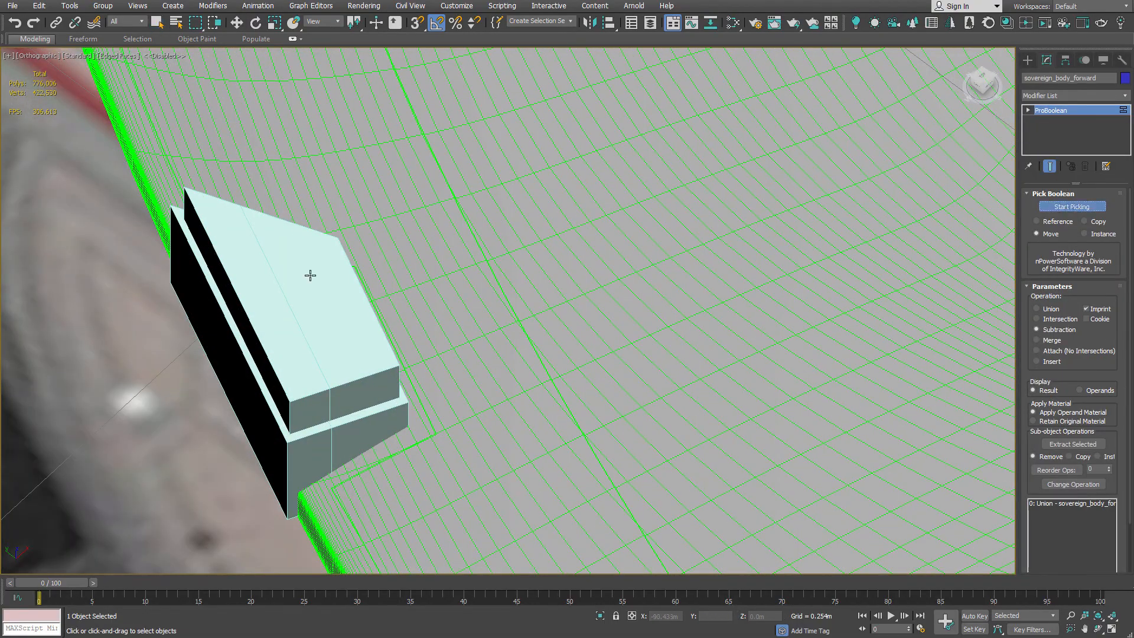
click(322, 437)
Step: Imprint the box on the saucer's underside near the rim onto the hull as a further ProBoolean operand
scroll(329, 346, down, 10)
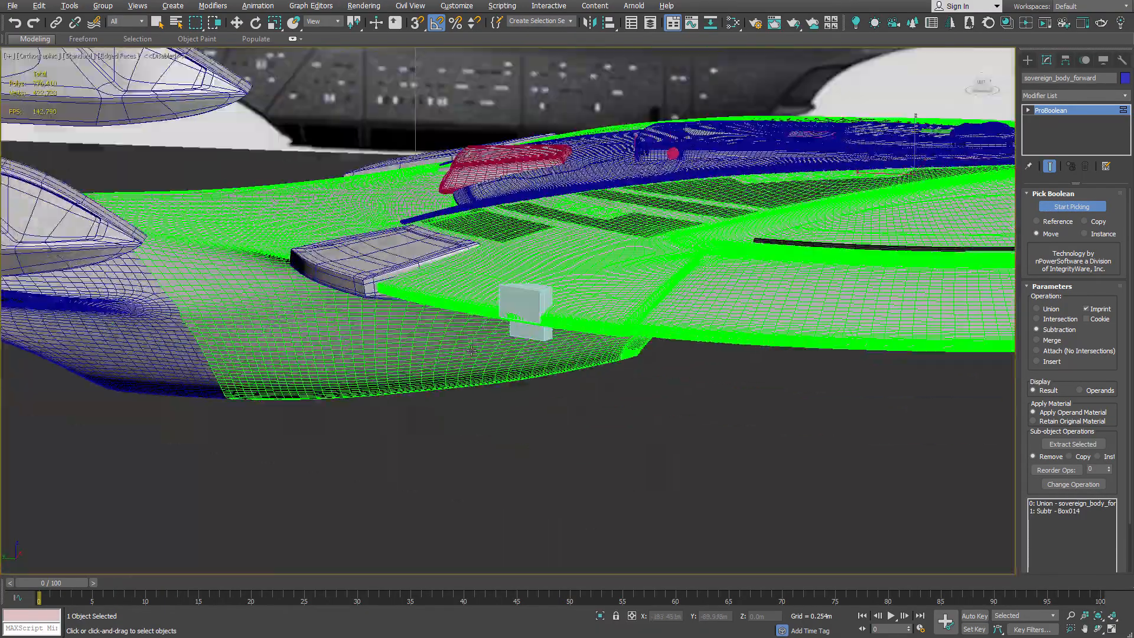
alt+middle_drag(471, 350, 456, 286)
middle_drag(530, 148, 466, 372)
scroll(439, 246, up, 7)
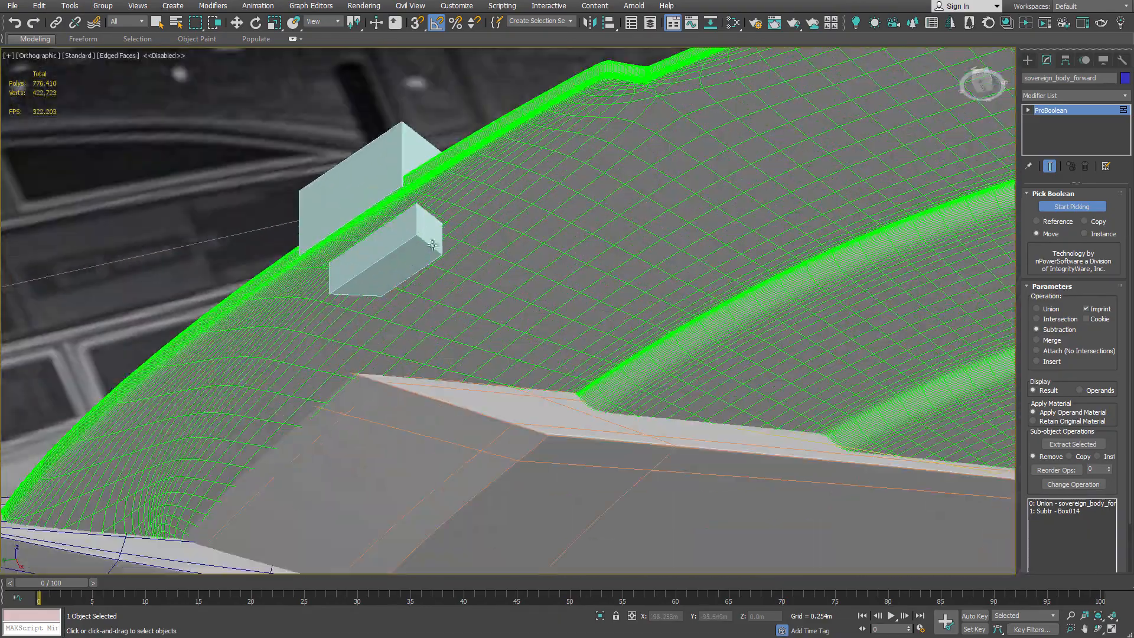
scroll(399, 195, up, 5)
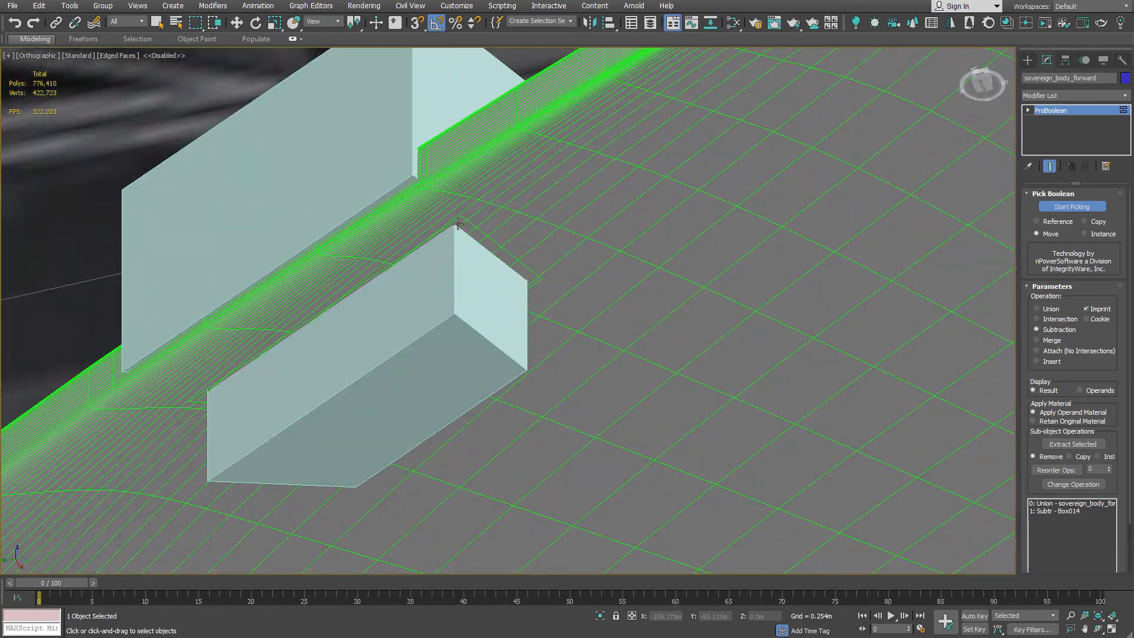
click(449, 265)
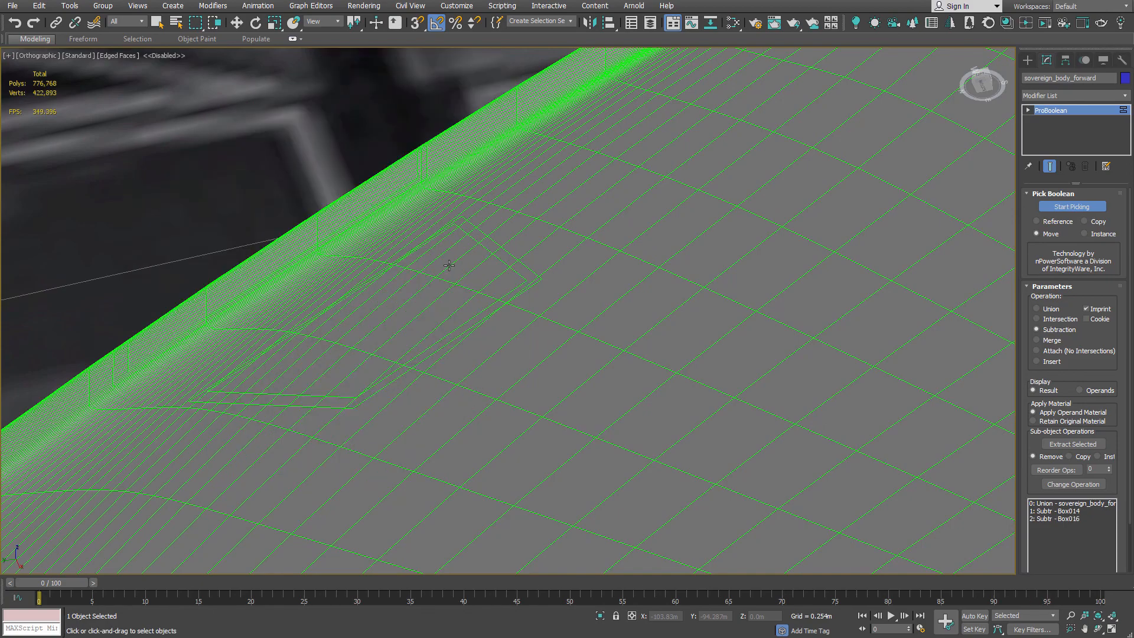
Step: Stop picking operands and convert the ProBoolean hull to an Editable Poly
alt+middle_drag(445, 267, 496, 425)
middle_drag(582, 331, 531, 51)
middle_drag(615, 378, 484, 54)
middle_drag(669, 535, 542, 335)
scroll(548, 320, up, 9)
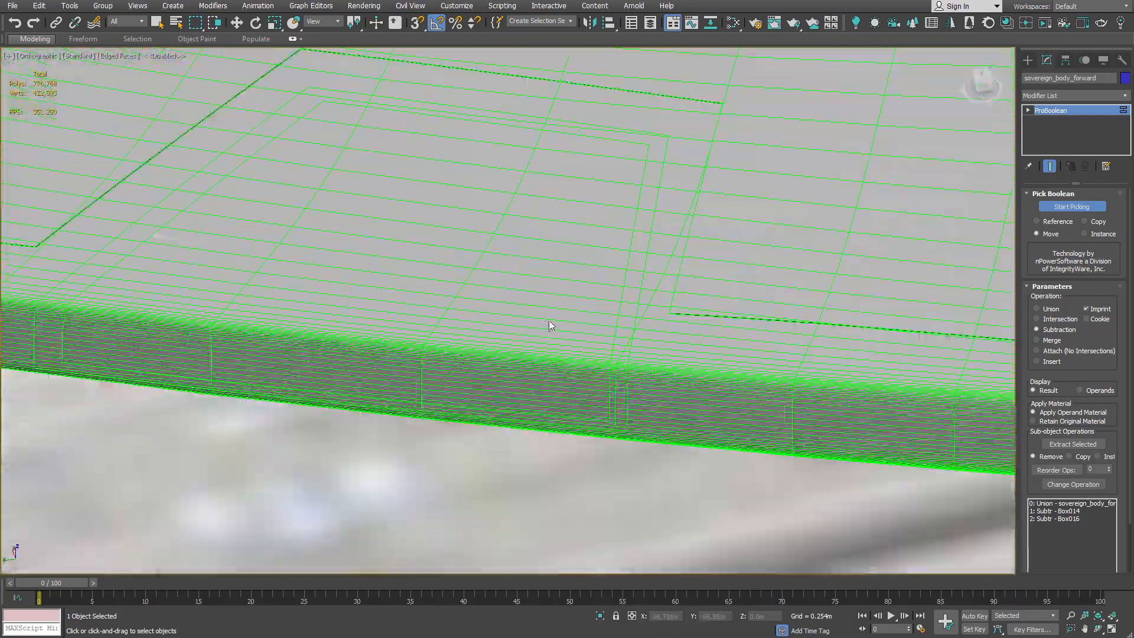
right_click(565, 204)
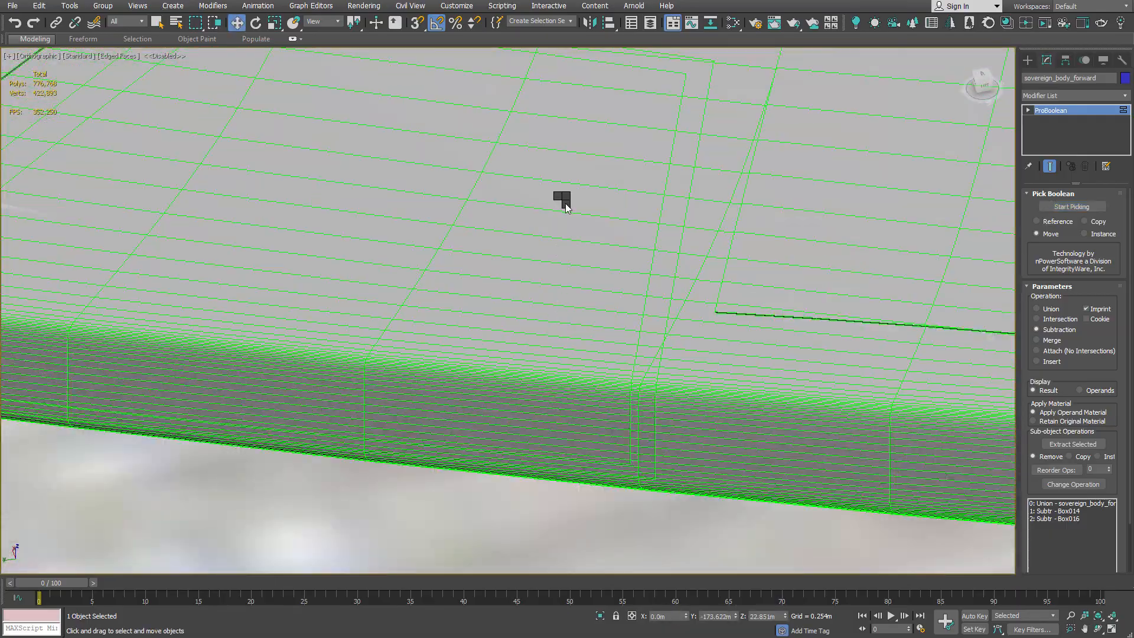
right_click(566, 204)
mouse_move(634, 323)
click(699, 332)
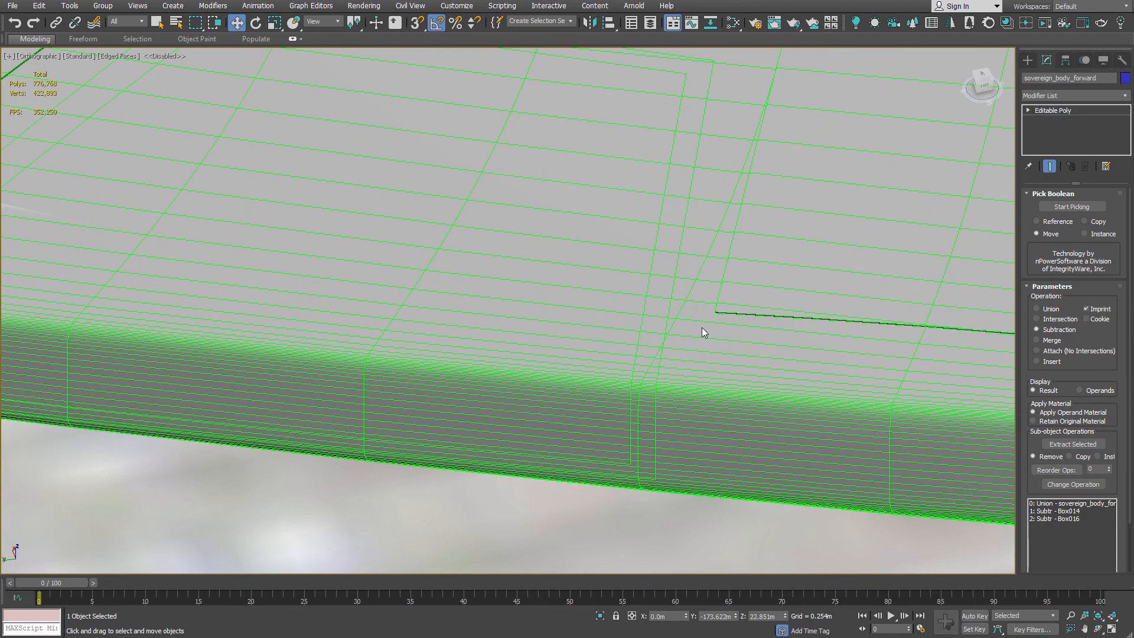
Step: Switch the hull to vertex level and examine the vertices along the imprinted panel outlines near the rim
key(1)
middle_drag(610, 210, 608, 253)
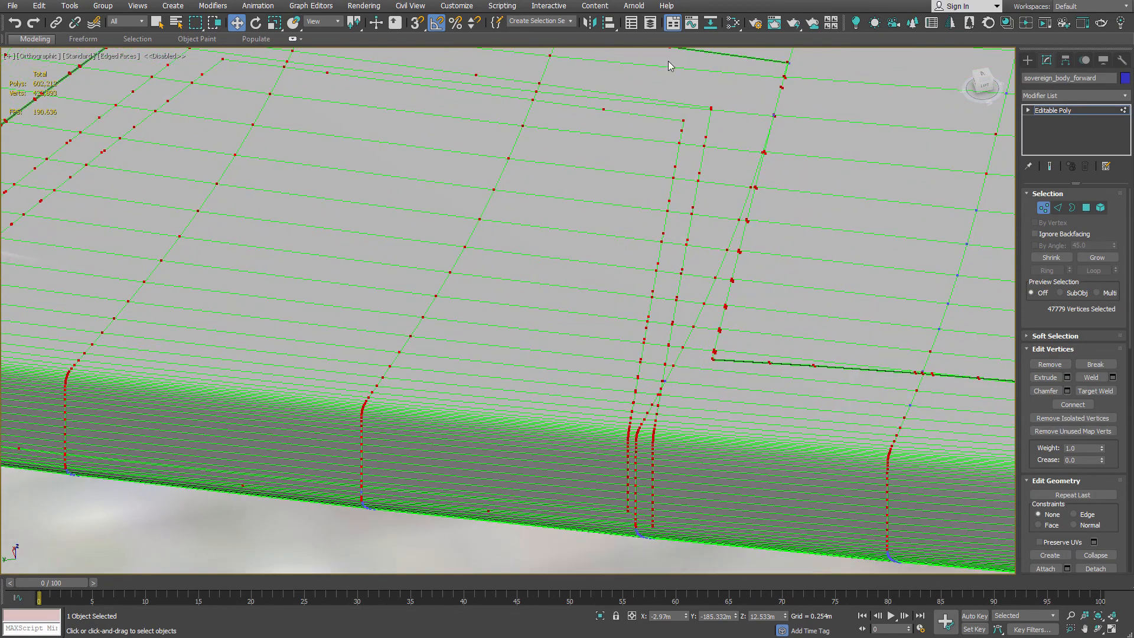
scroll(496, 93, up, 2)
scroll(496, 94, down, 4)
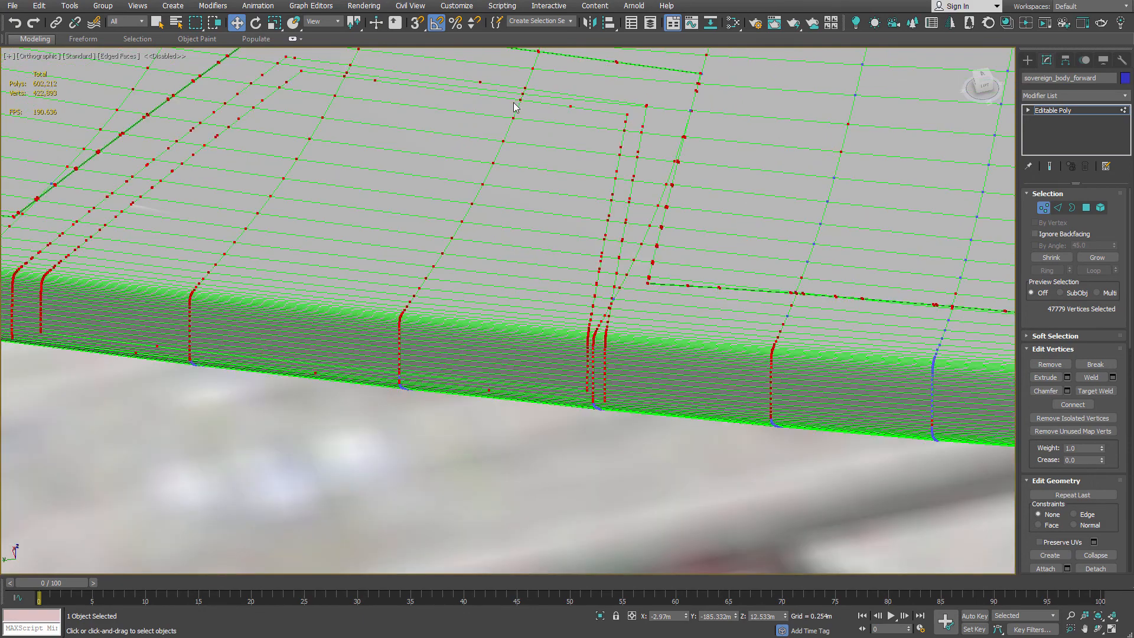
middle_drag(413, 137, 513, 284)
scroll(404, 205, up, 2)
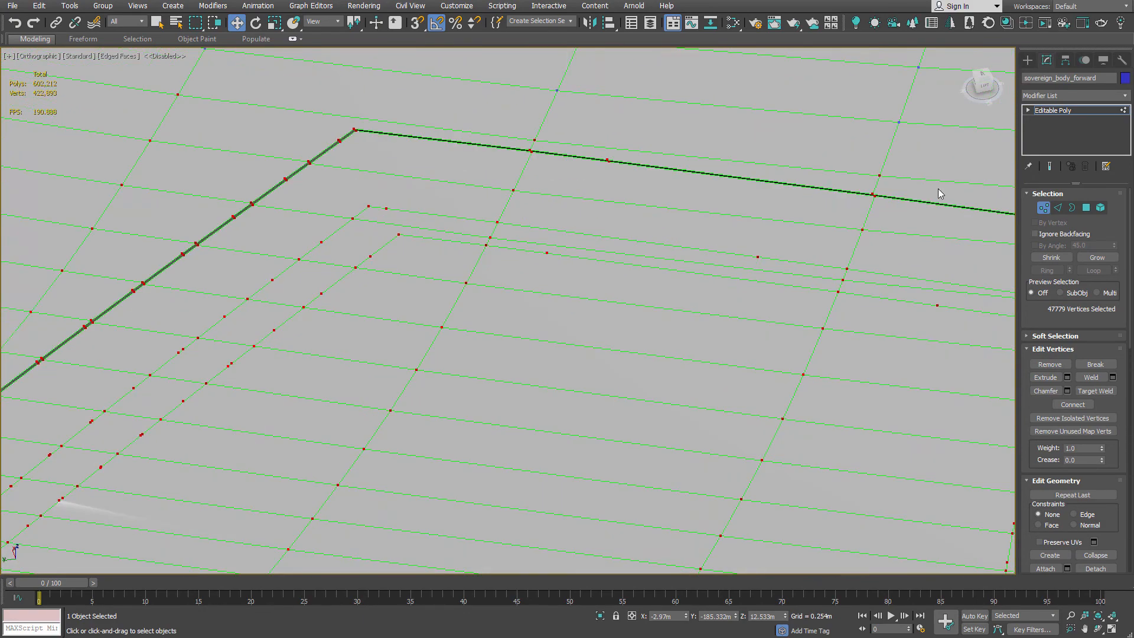
Step: At polygon level, select the narrow border polygons and adjacent faces at the inner corner of the imprinted panel outline
click(1085, 208)
click(423, 219)
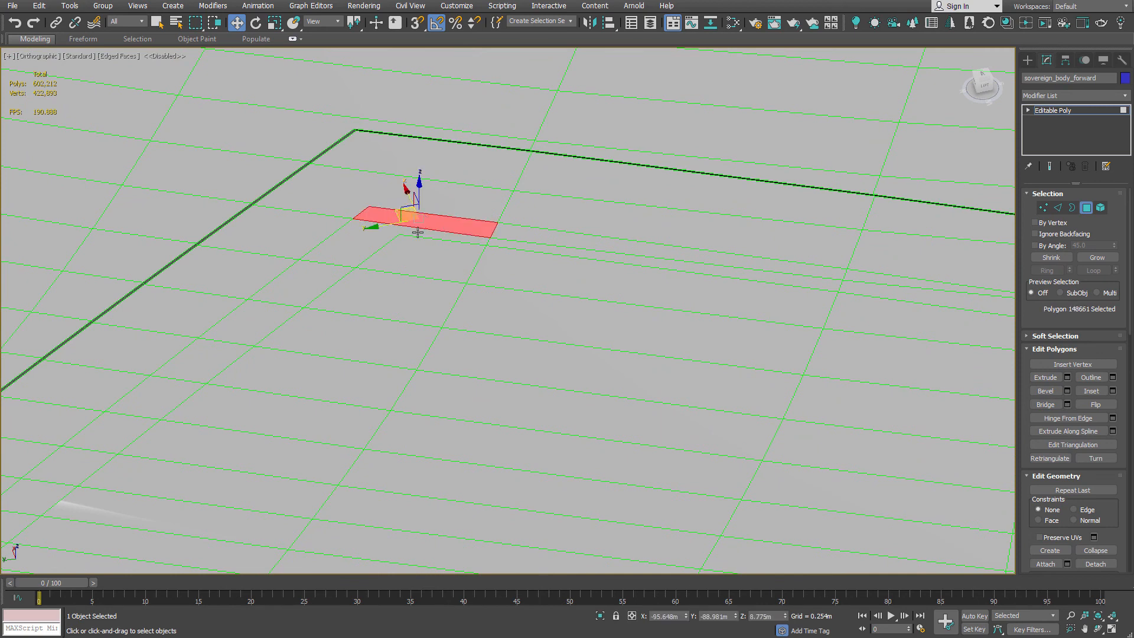
key(q)
ctrl+click(355, 251)
ctrl+click(423, 261)
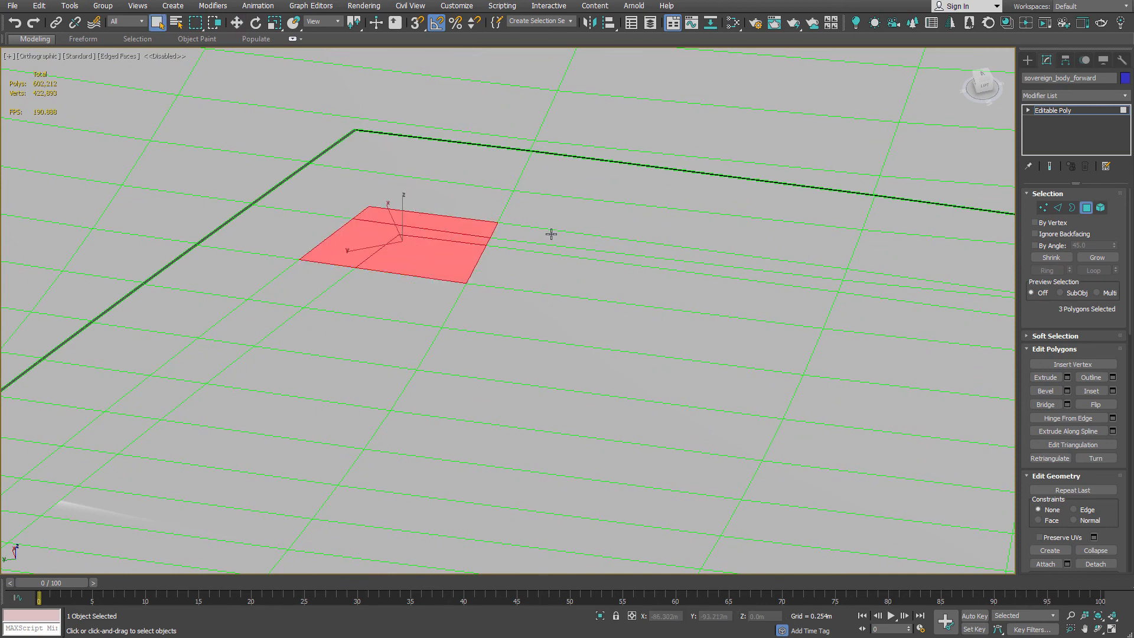
ctrl+click(548, 237)
ctrl+click(550, 264)
Step: Add the neighbouring block of panel faces and the remaining strip polygons along its side border to the selection
ctrl+drag(344, 271, 589, 440)
ctrl+click(623, 263)
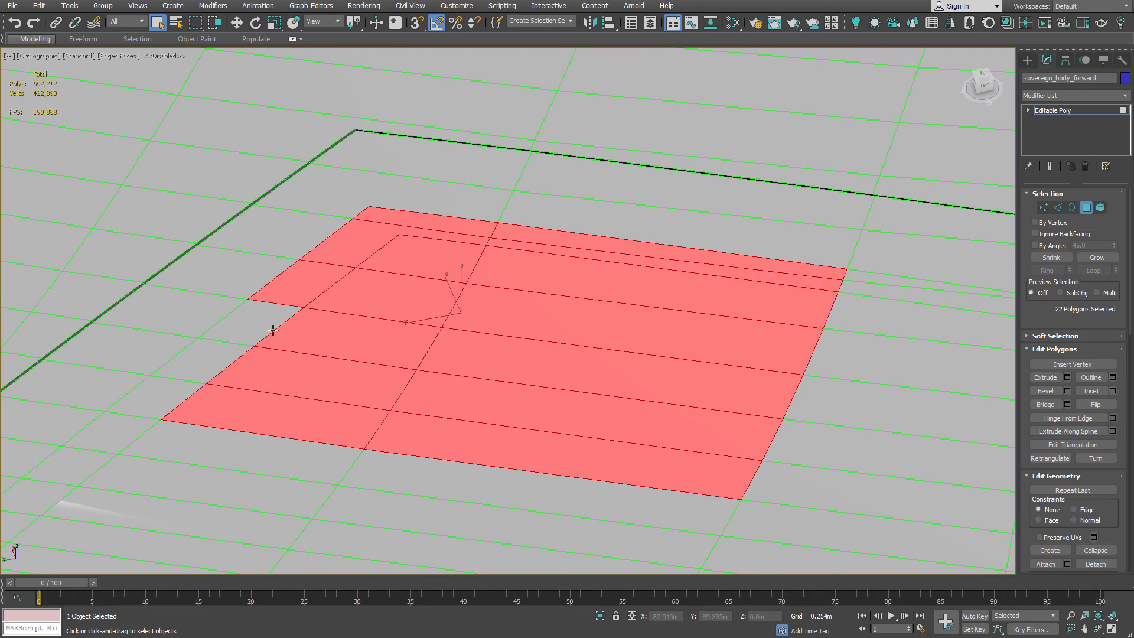
ctrl+click(218, 352)
ctrl+click(239, 334)
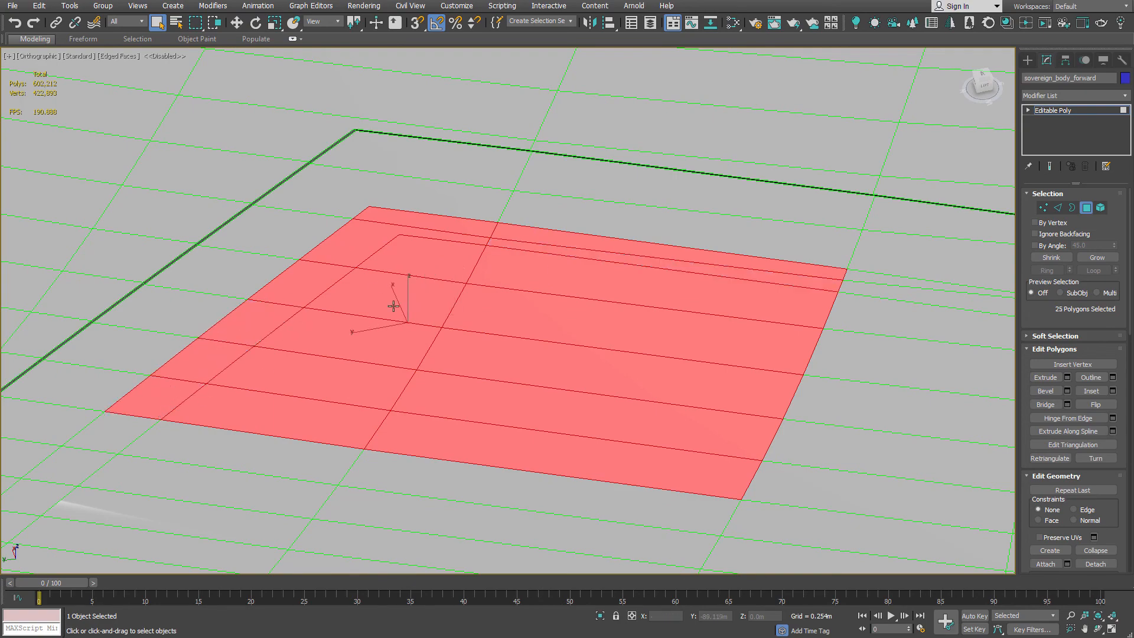
scroll(393, 306, down, 5)
alt+middle_drag(315, 364, 251, 348)
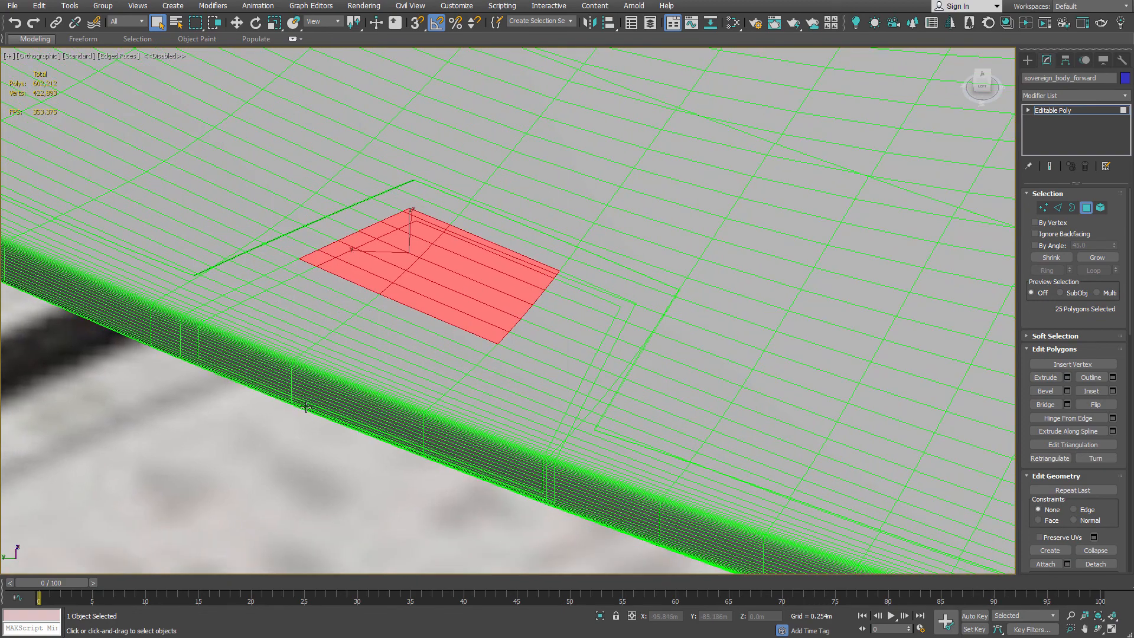
Step: Try to extrude the selected panel polygons by 0.254 m along their local normals
alt+middle_drag(303, 296, 312, 283)
scroll(354, 284, up, 6)
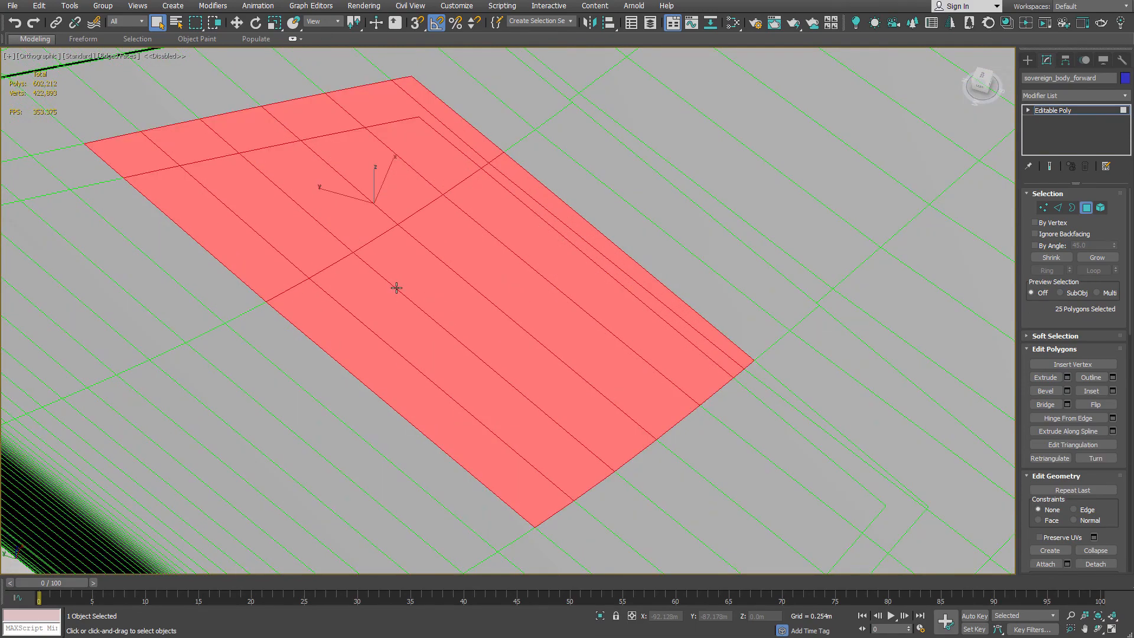
middle_drag(439, 260, 494, 309)
right_click(494, 310)
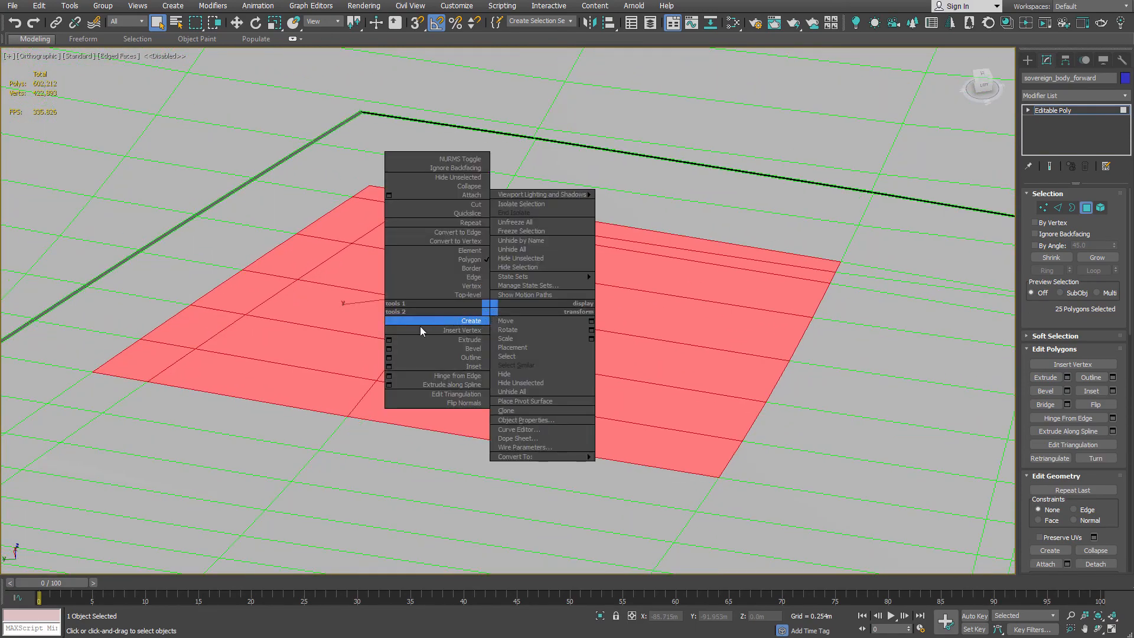
click(388, 339)
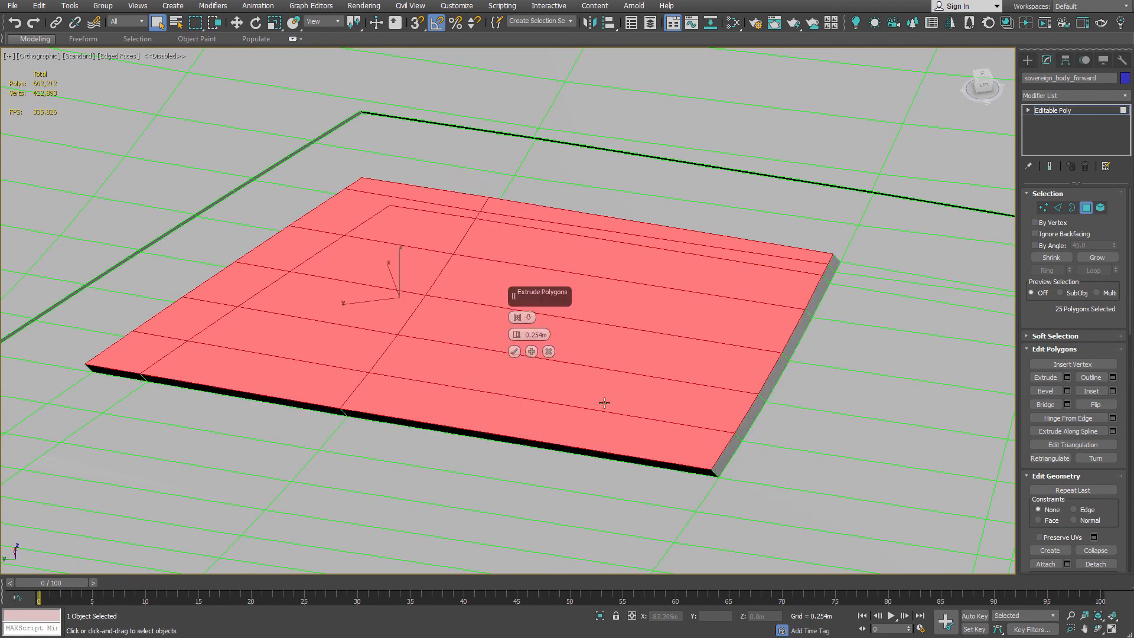
click(527, 318)
click(550, 342)
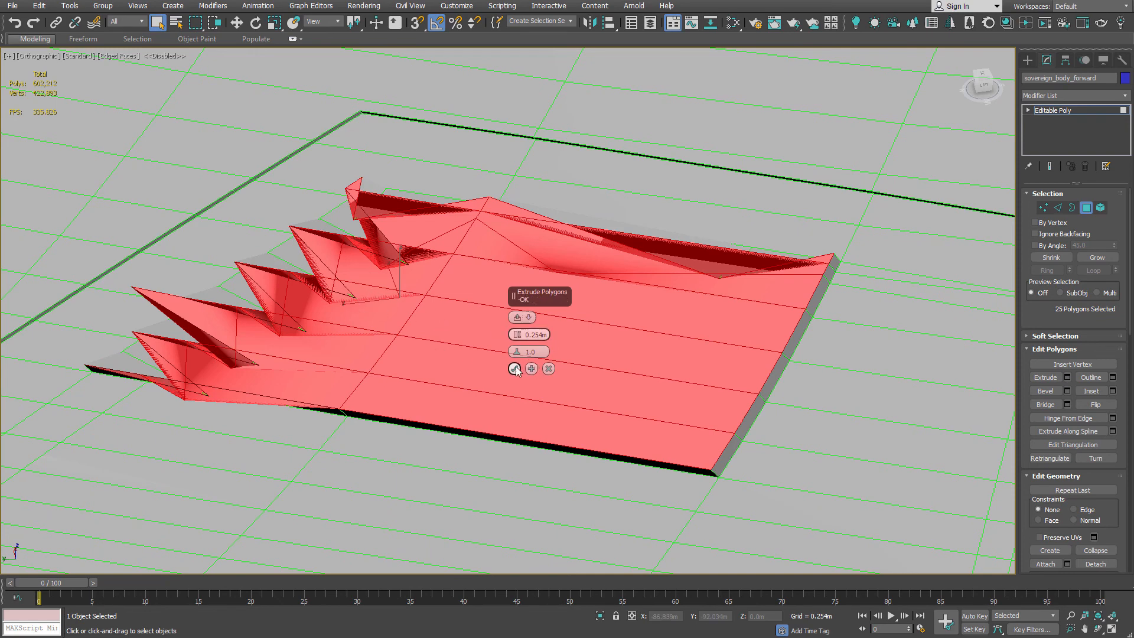
click(549, 369)
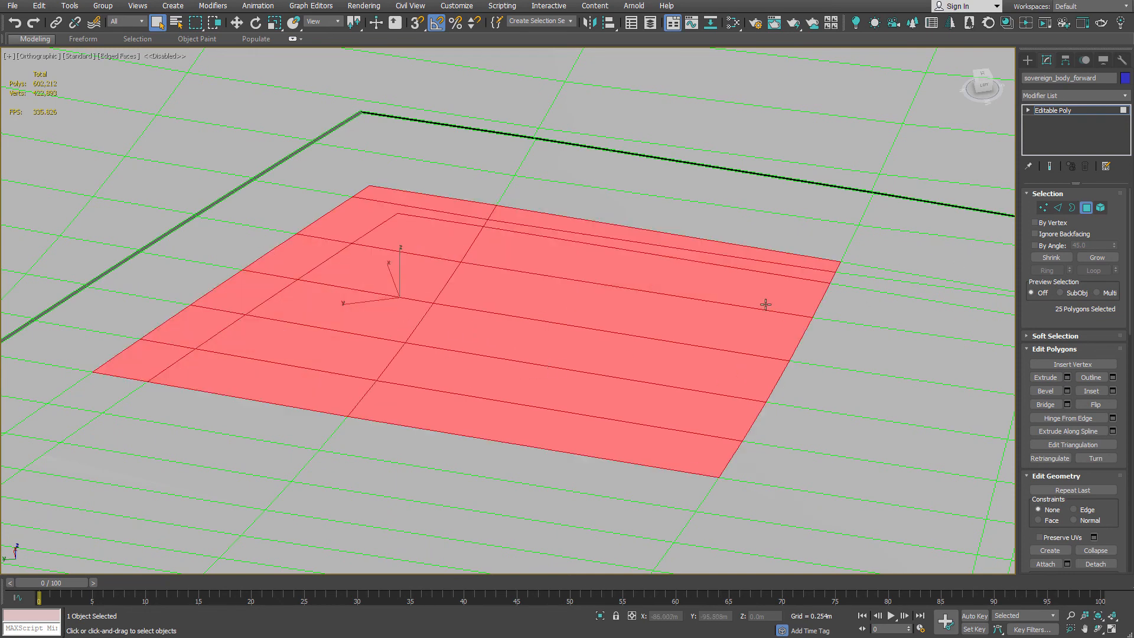
Step: At vertex level, remove four redundant vertices lying between the hull's grid lines on the panel outlines near the inner corner
click(1044, 208)
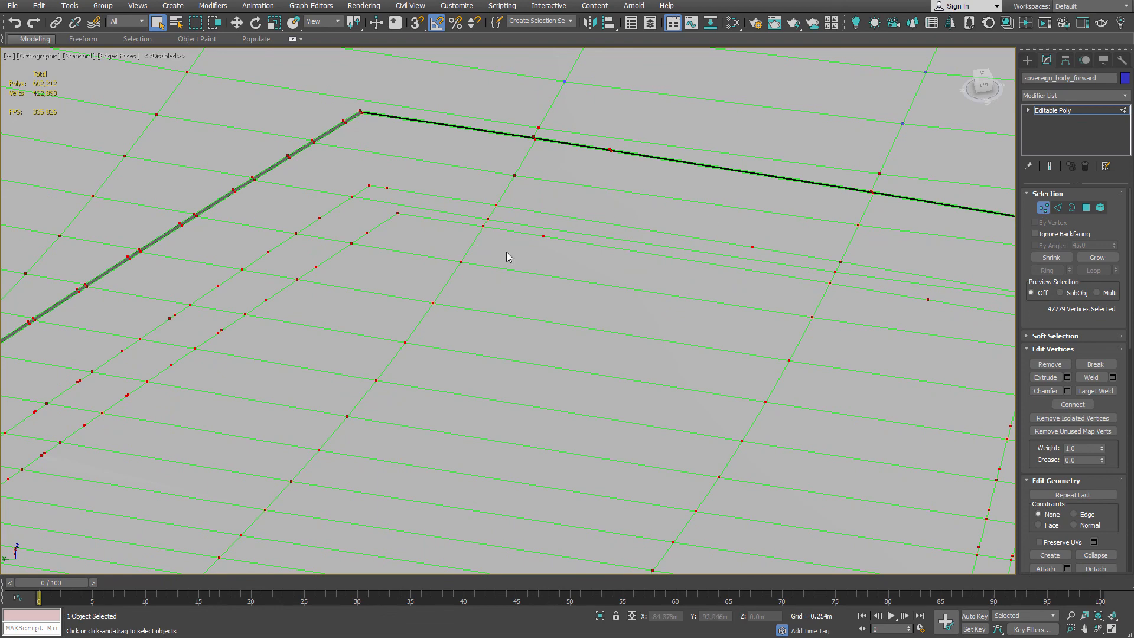
scroll(558, 251, up, 4)
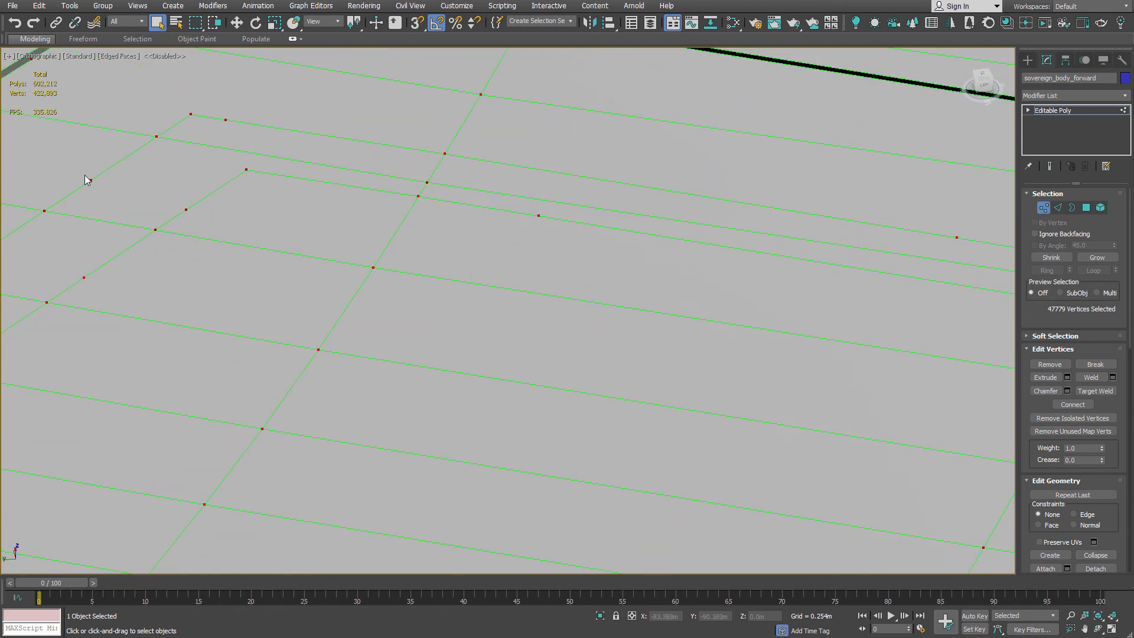
scroll(398, 188, down, 4)
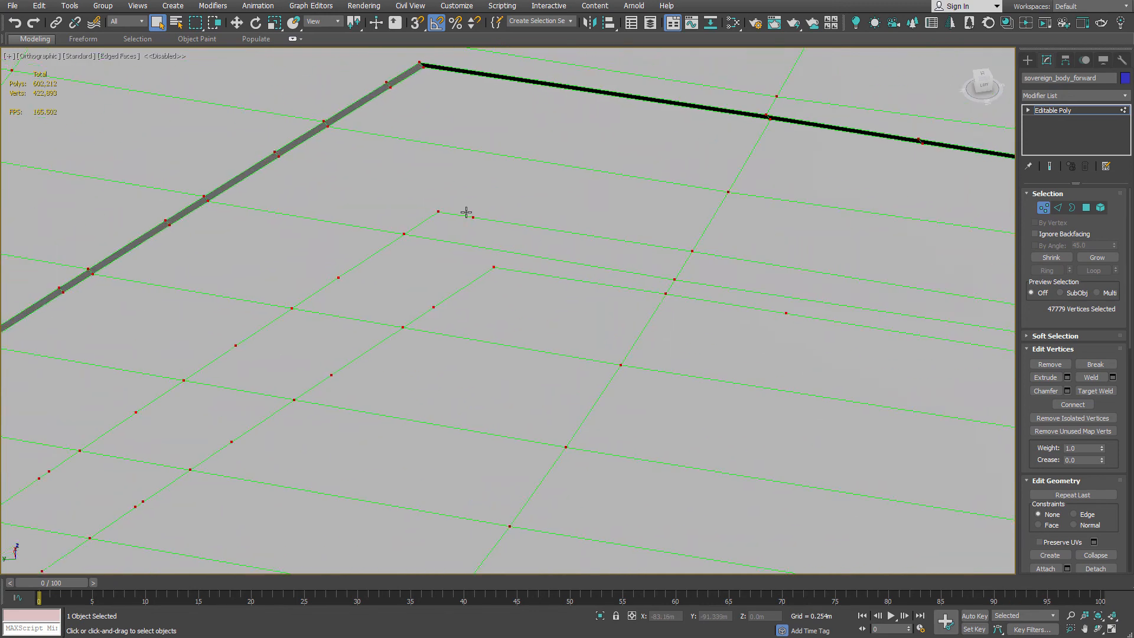
scroll(489, 228, up, 8)
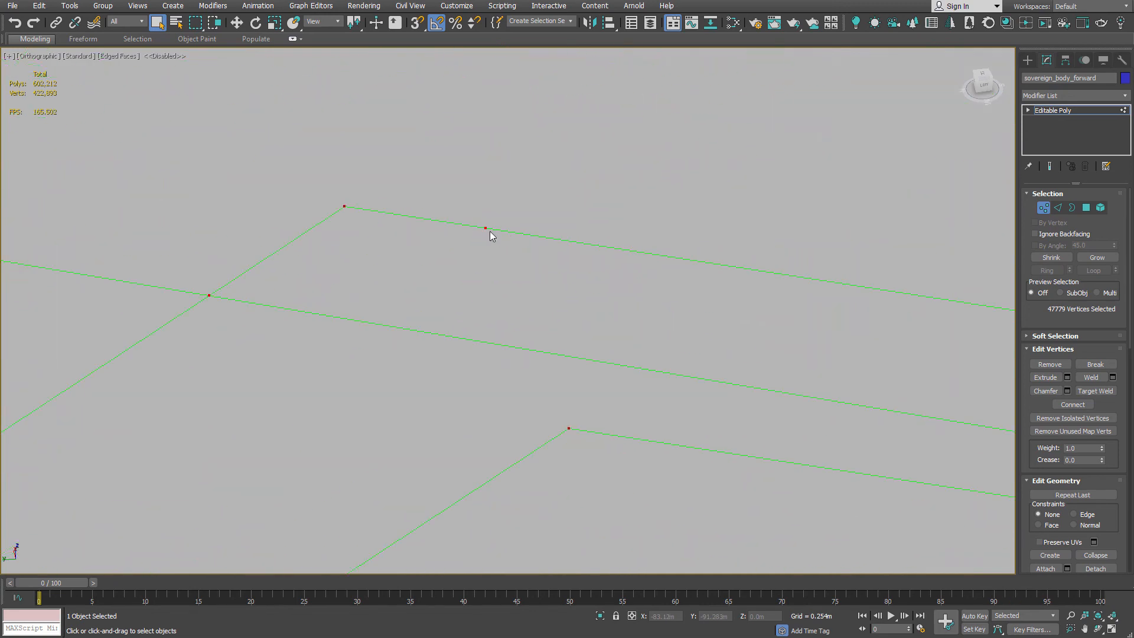
click(488, 229)
scroll(487, 229, down, 3)
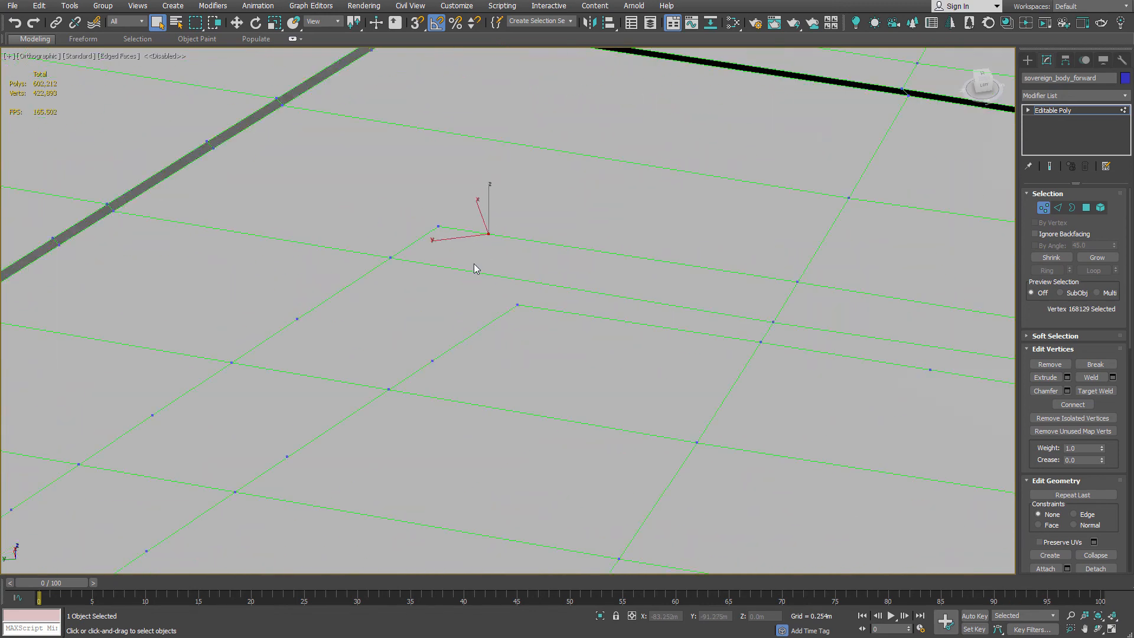
ctrl+click(296, 317)
ctrl+click(153, 416)
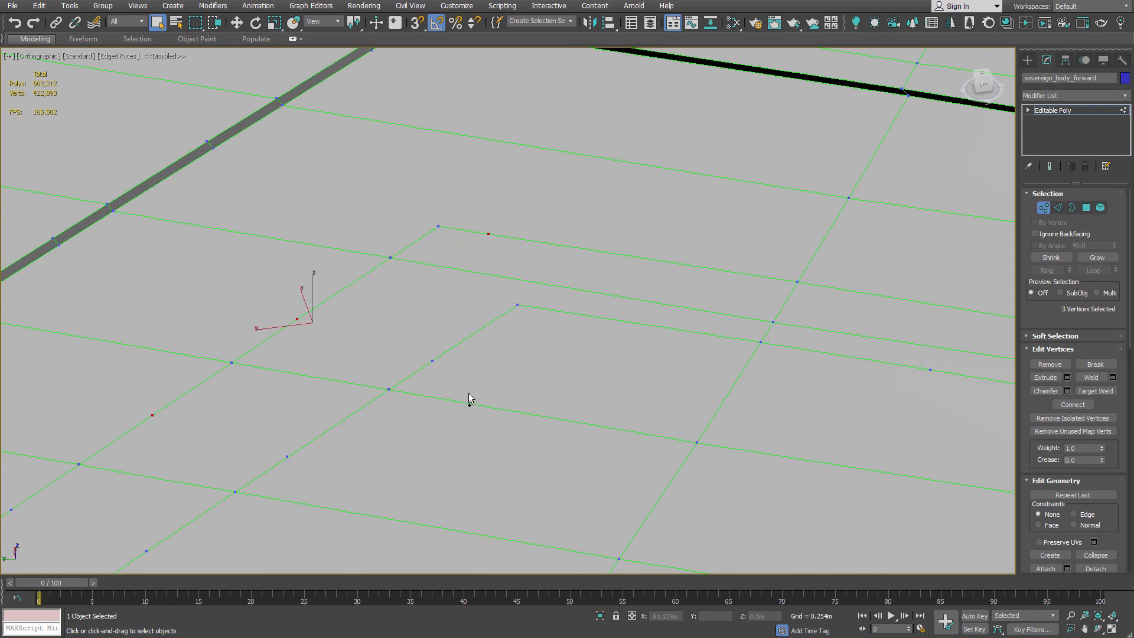
ctrl+click(433, 362)
click(534, 376)
Step: Examine the other redundant vertices along the panel's side borders down to the rim
scroll(500, 320, down, 3)
scroll(396, 348, up, 4)
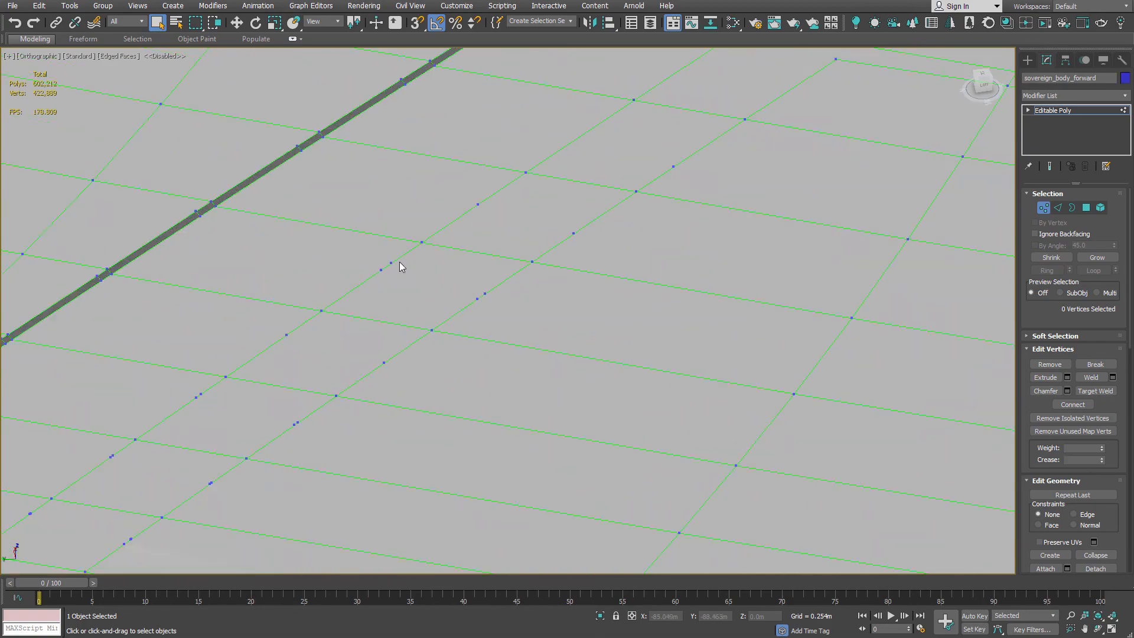
scroll(413, 283, down, 5)
scroll(410, 290, up, 5)
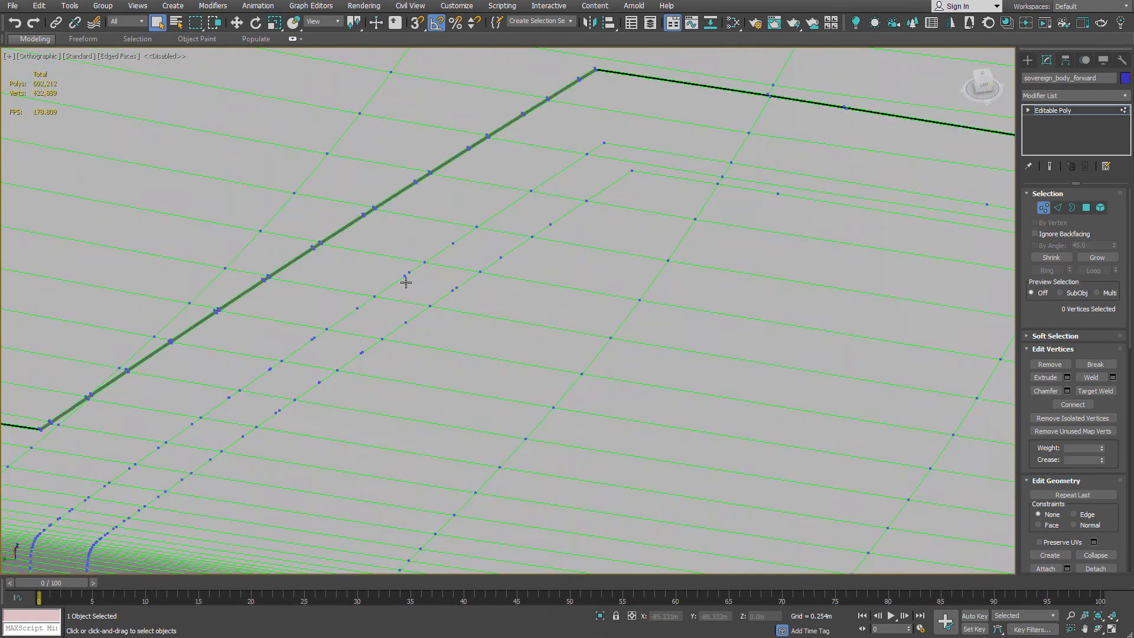
scroll(431, 286, down, 3)
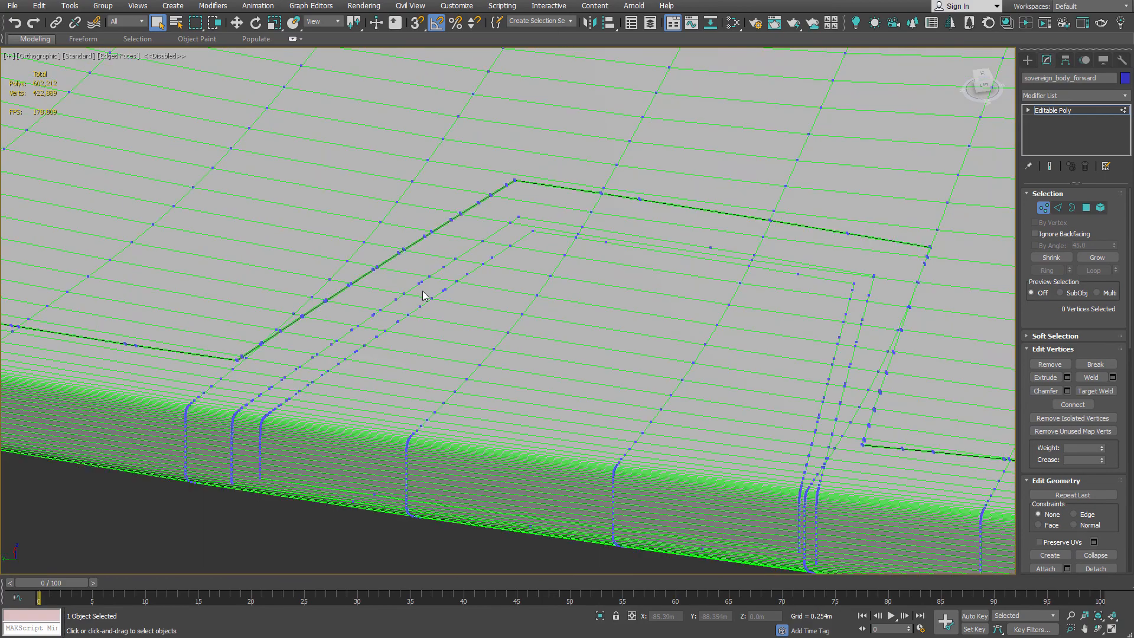
scroll(423, 296, up, 4)
Step: Examine the cleaned-up panel outline, including the diagonal edges joining the inner and outer border corners
click(482, 257)
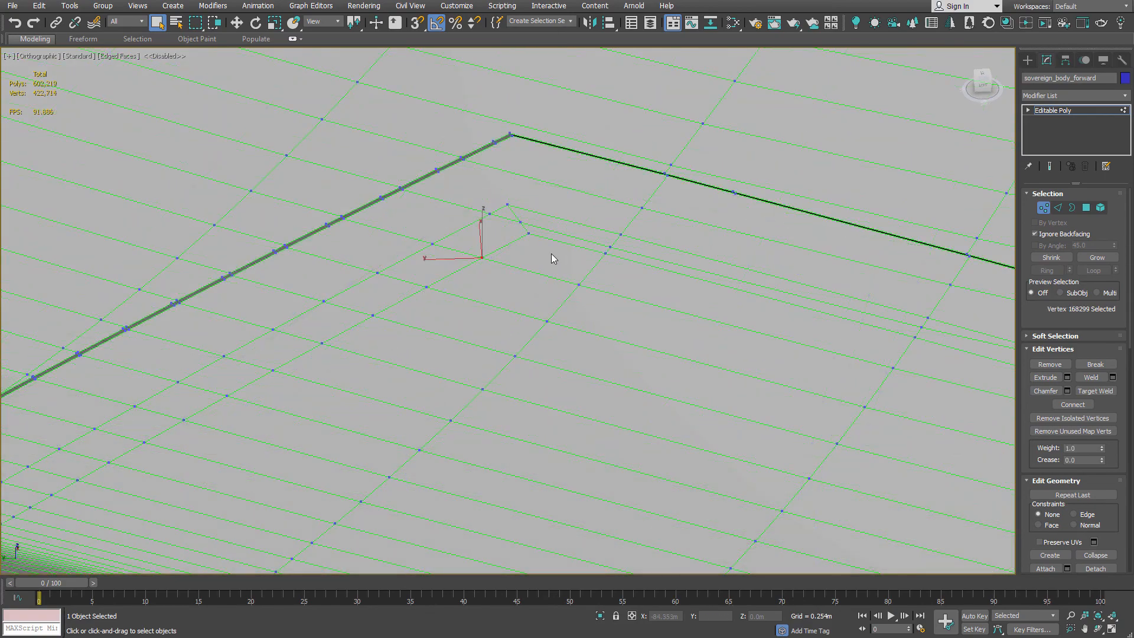
alt+middle_drag(530, 268, 543, 291)
scroll(503, 261, up, 3)
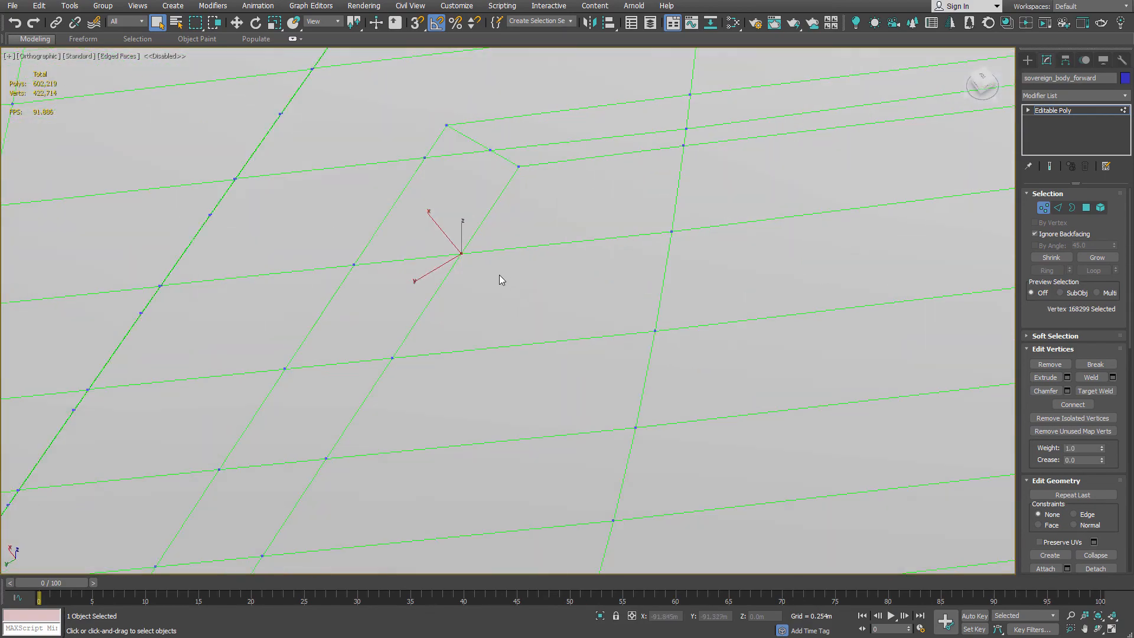
scroll(499, 275, down, 5)
scroll(484, 294, up, 3)
scroll(485, 284, down, 3)
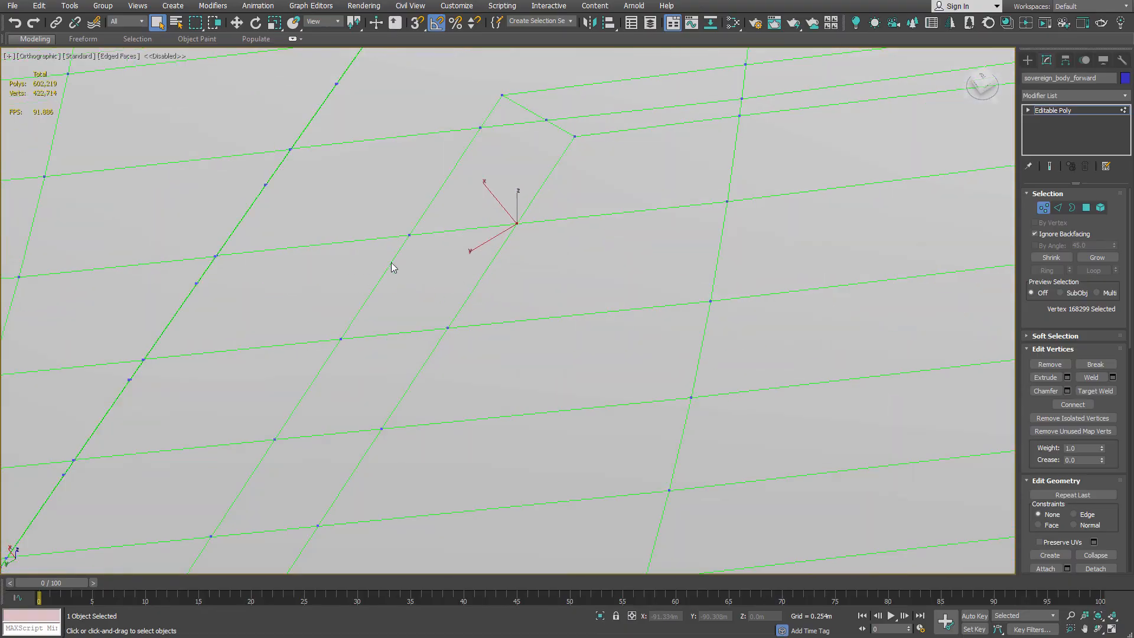
alt+middle_drag(392, 264, 493, 281)
scroll(663, 399, up, 3)
scroll(514, 378, down, 3)
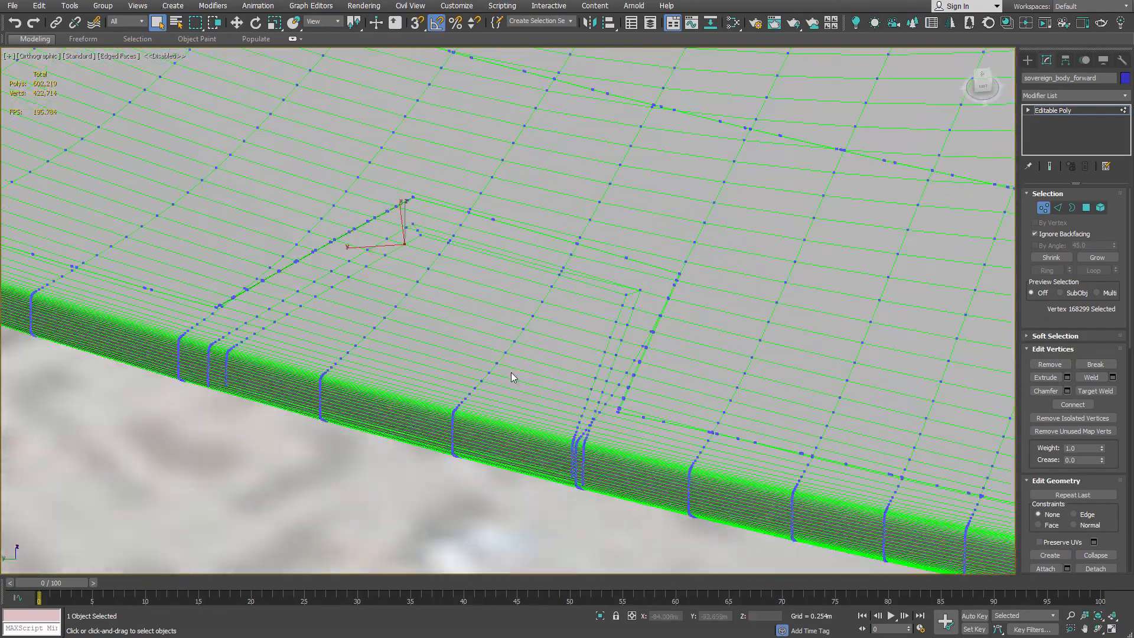
alt+middle_drag(514, 378, 458, 285)
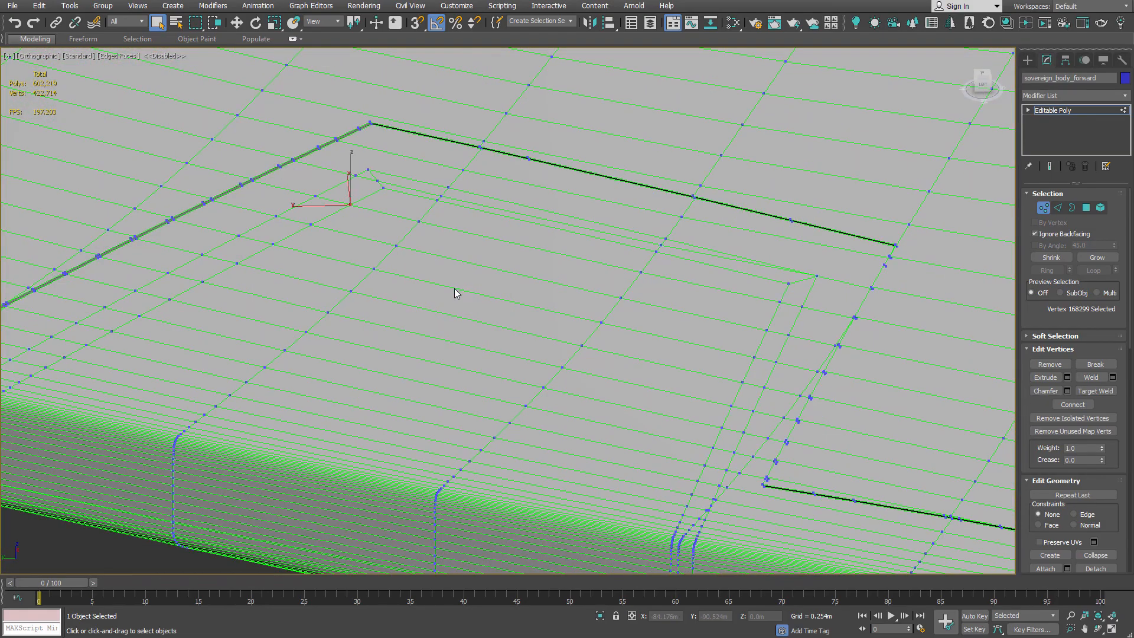
Step: At polygon level, extrude all selected panel polygons by 0.3 m along their local normals
key(4)
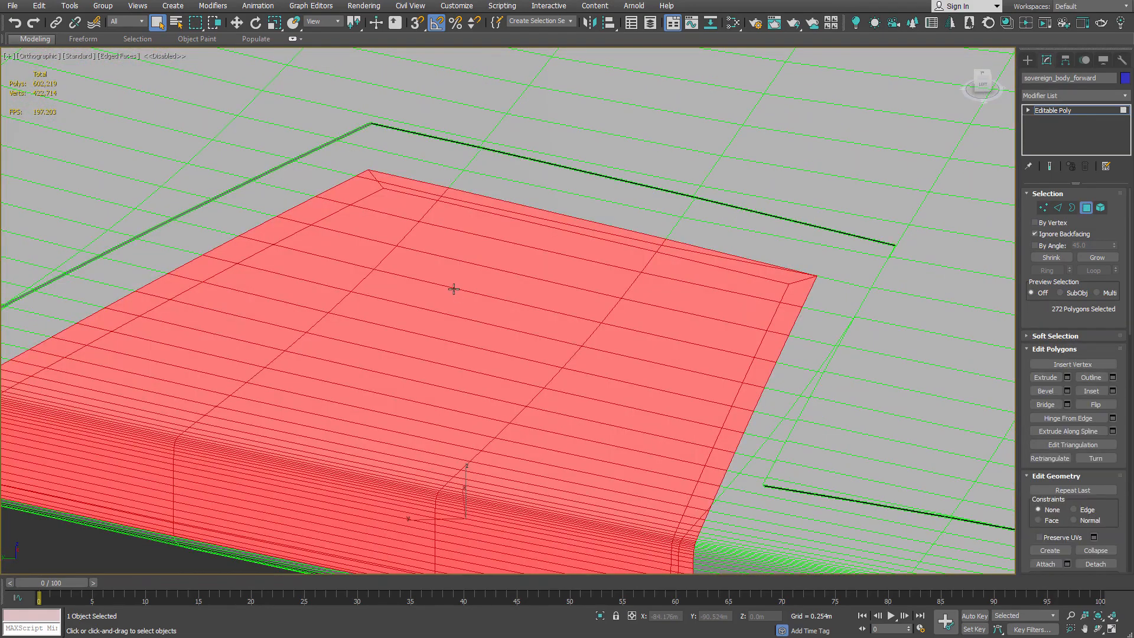
right_click(633, 315)
click(530, 345)
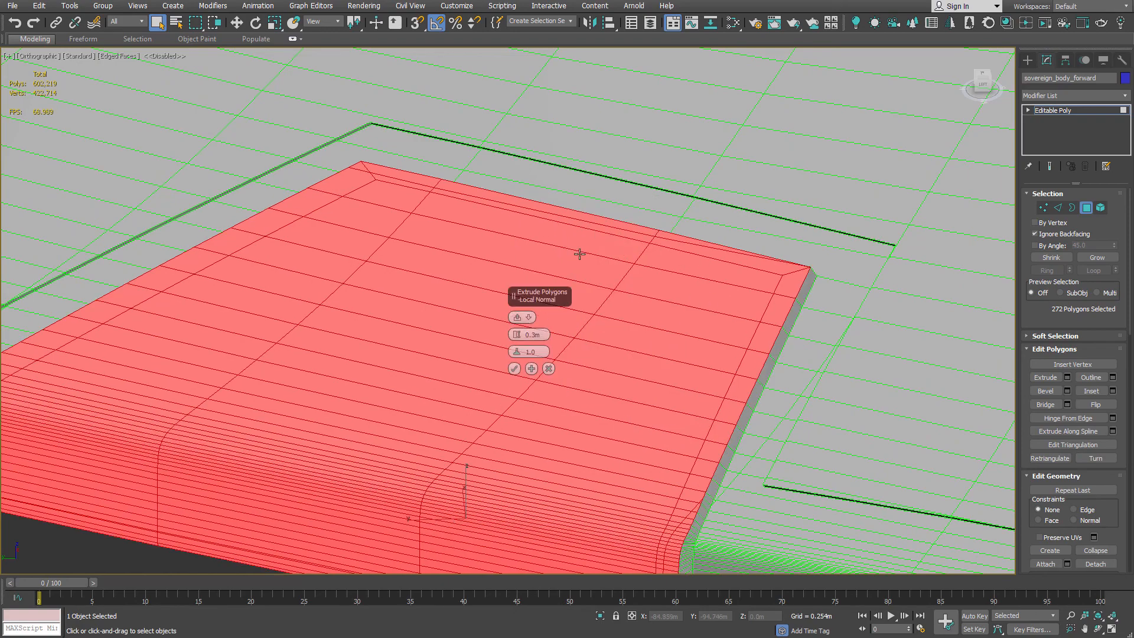
Step: Examine the extruded panel's side walls, curved rim section and underside edge from several angles
alt+middle_drag(354, 334, 296, 329)
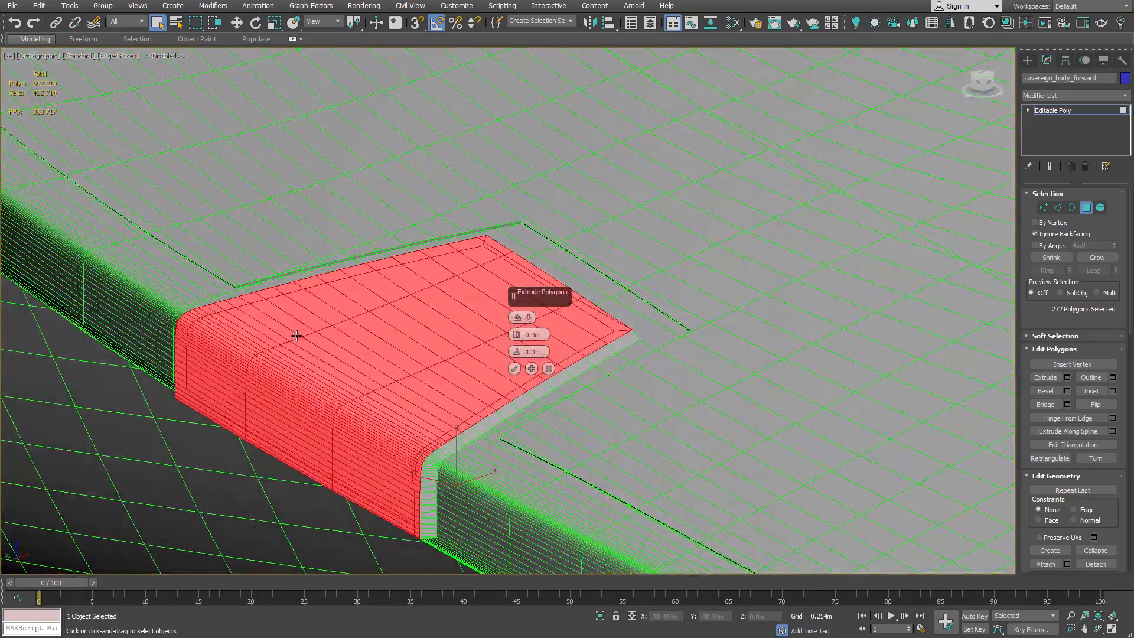
middle_drag(170, 243, 38, 143)
scroll(268, 351, up, 2)
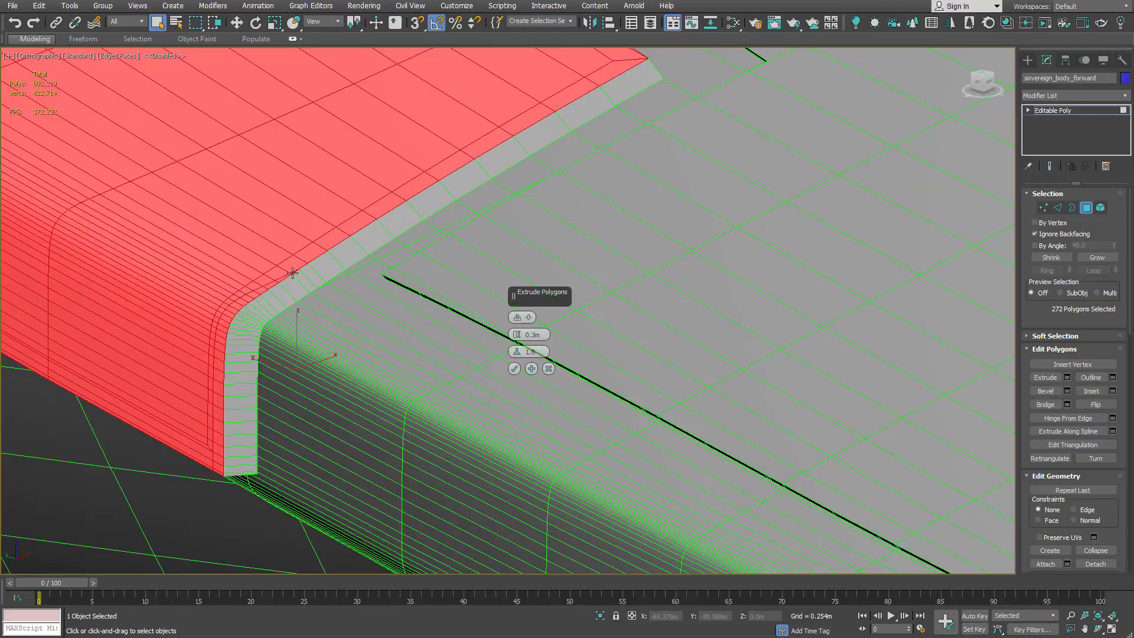
scroll(473, 210, down, 5)
alt+middle_drag(473, 210, 430, 275)
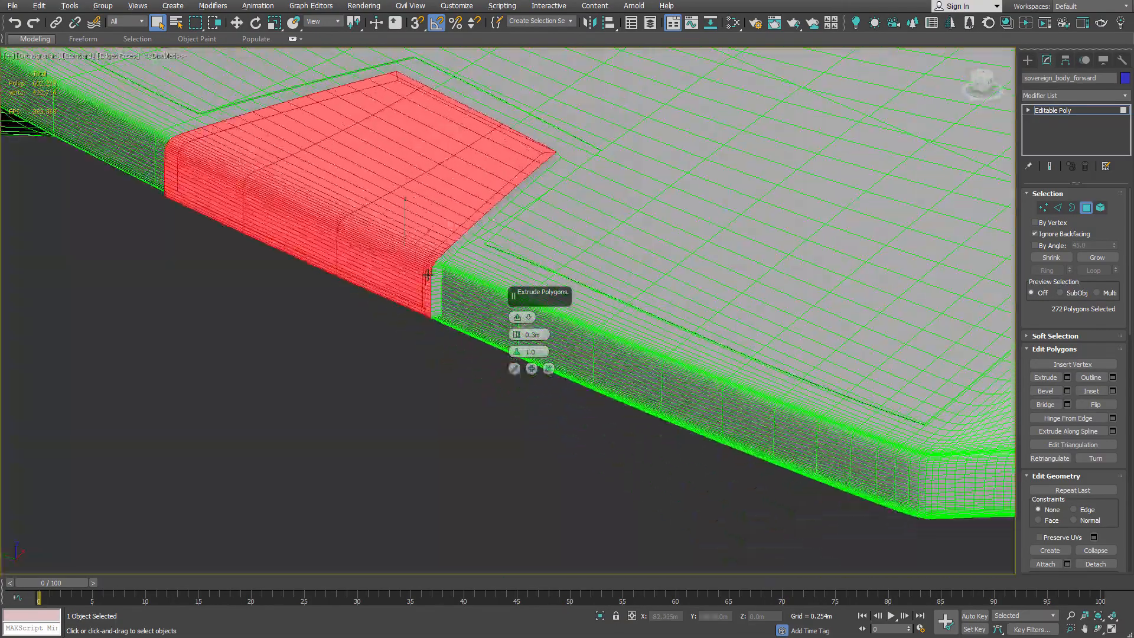
alt+middle_drag(350, 265, 453, 249)
scroll(338, 221, up, 6)
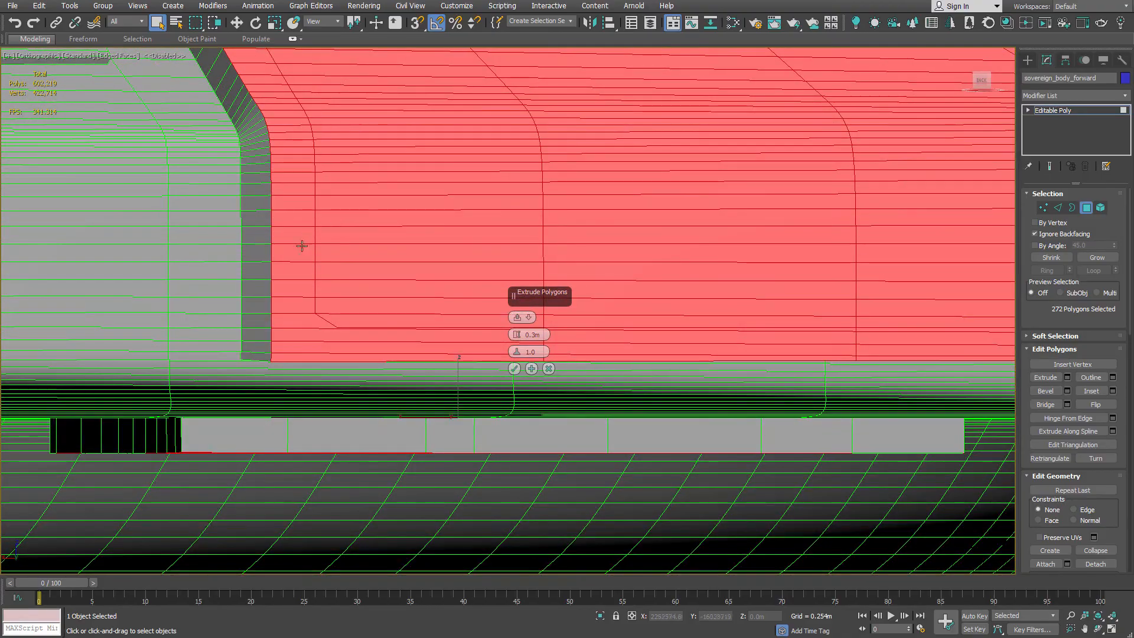
scroll(302, 245, down, 6)
alt+middle_drag(302, 245, 202, 246)
scroll(413, 205, up, 8)
scroll(425, 208, down, 6)
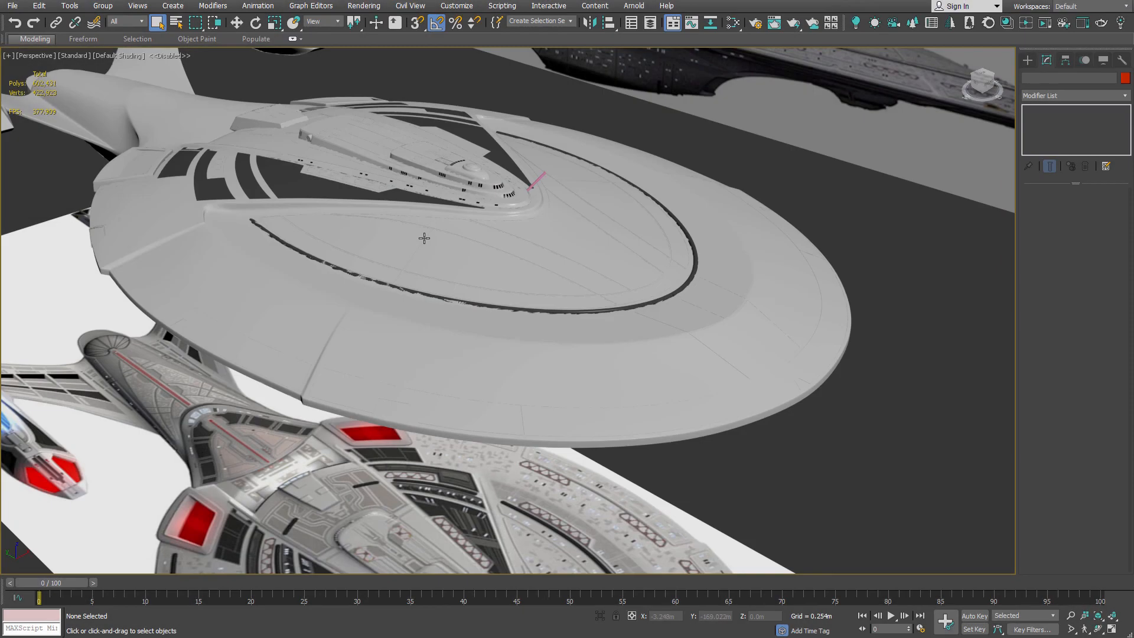
Step: Examine the triangular detail outlines on the stepped panel beside the saucer's dark recesses
alt+middle_drag(240, 152, 479, 269)
scroll(410, 313, up, 3)
scroll(397, 321, up, 4)
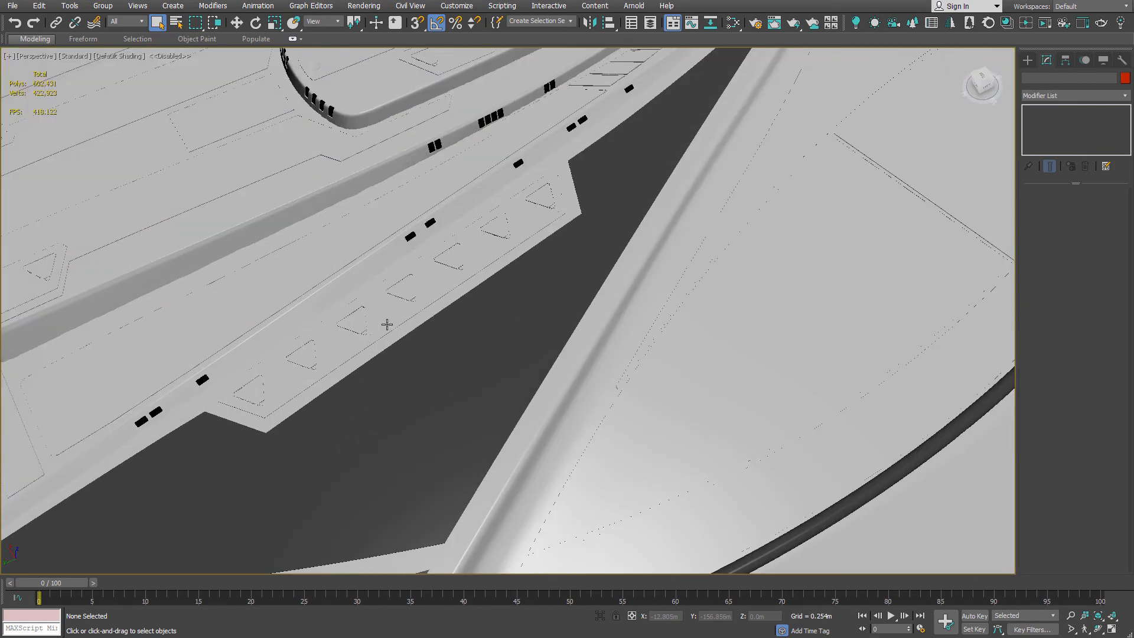
middle_drag(275, 360, 564, 226)
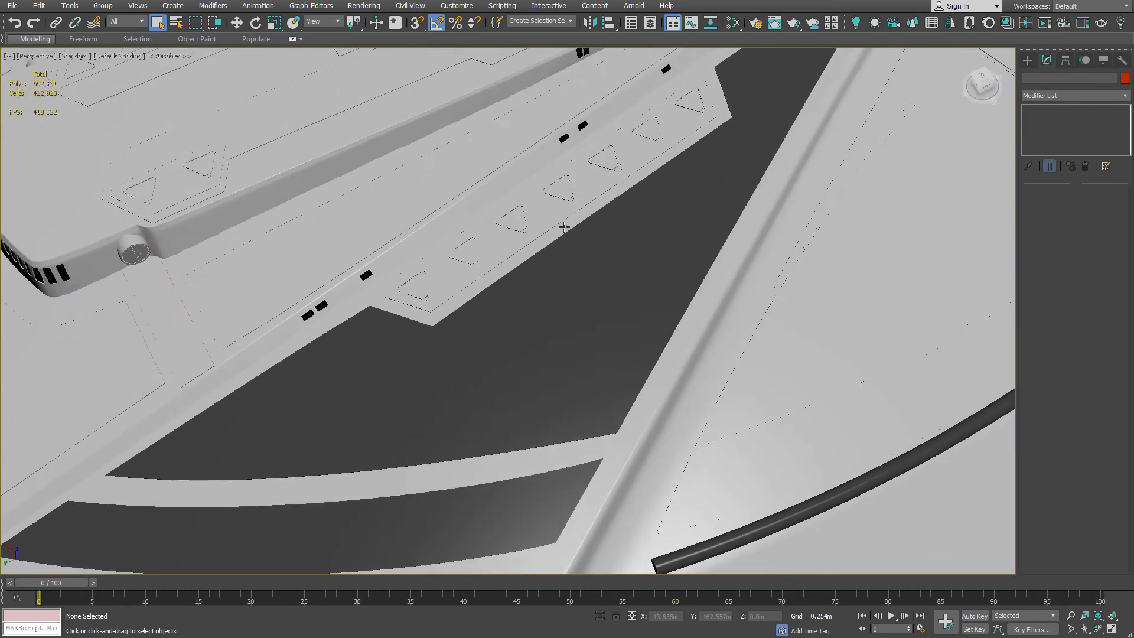
scroll(558, 228, down, 8)
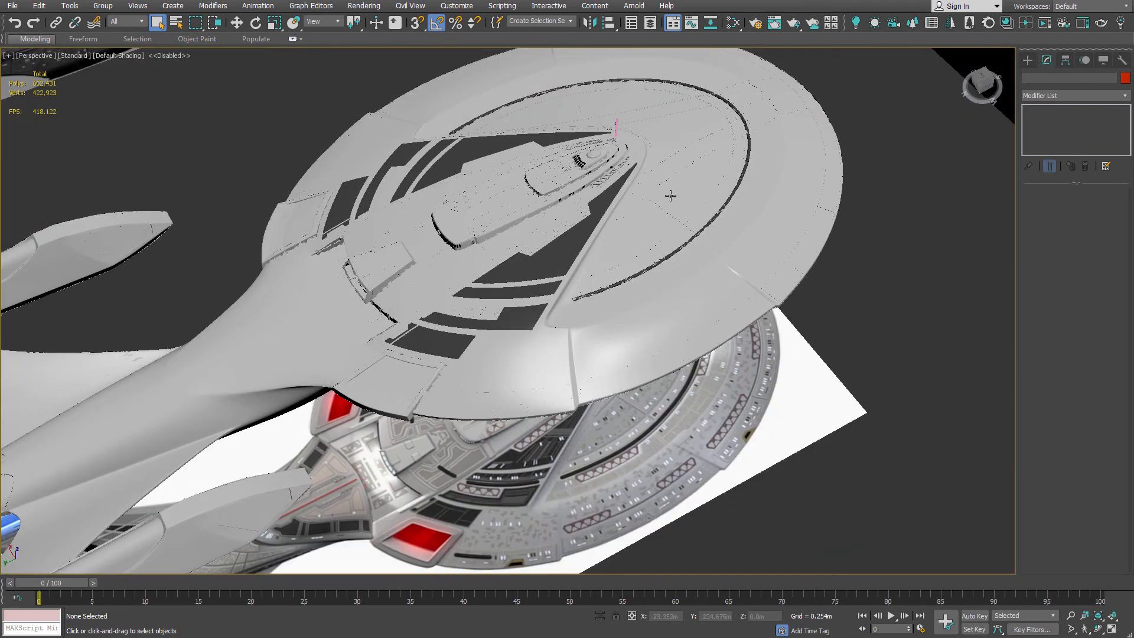
Step: Examine the rear part of the upper saucer, including the dark stripes, triangular details and the end of the placeholder phaser strip
alt+middle_drag(770, 151, 700, 127)
scroll(500, 324, up, 3)
alt+middle_drag(494, 234, 534, 207)
scroll(534, 207, up, 4)
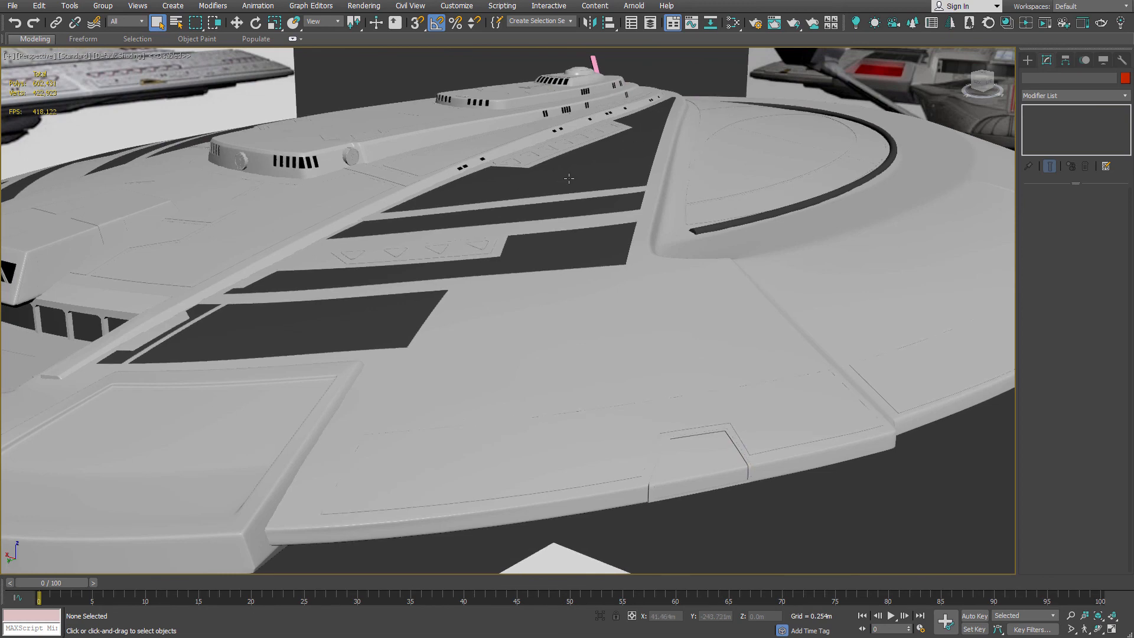
scroll(568, 179, up, 2)
middle_drag(569, 179, 575, 221)
scroll(582, 231, up, 2)
scroll(583, 230, down, 2)
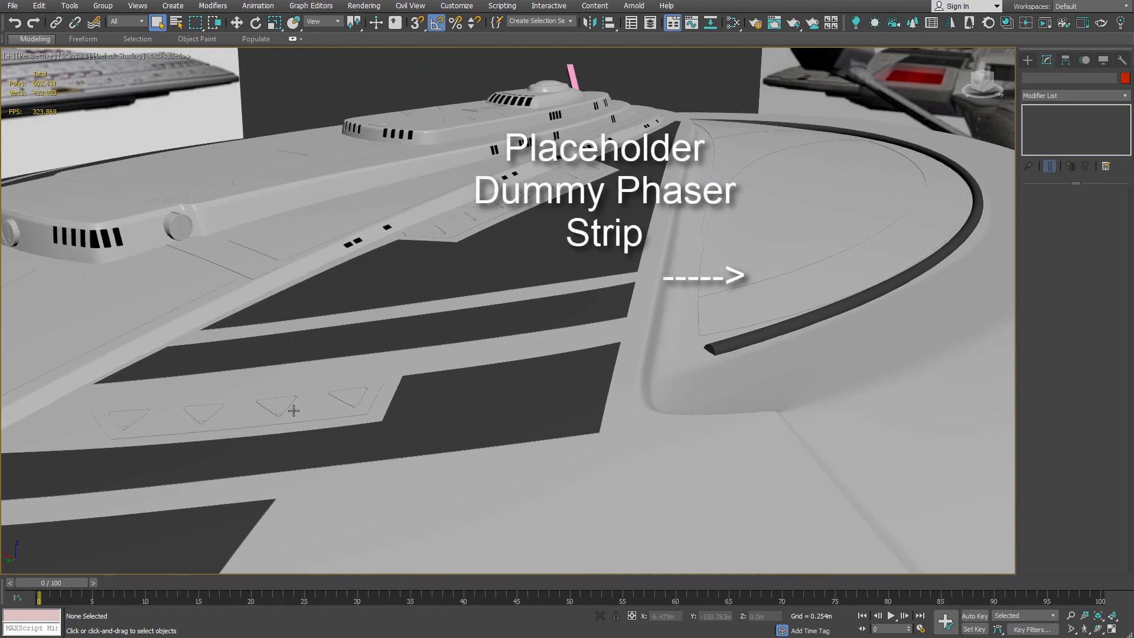
middle_drag(228, 405, 380, 350)
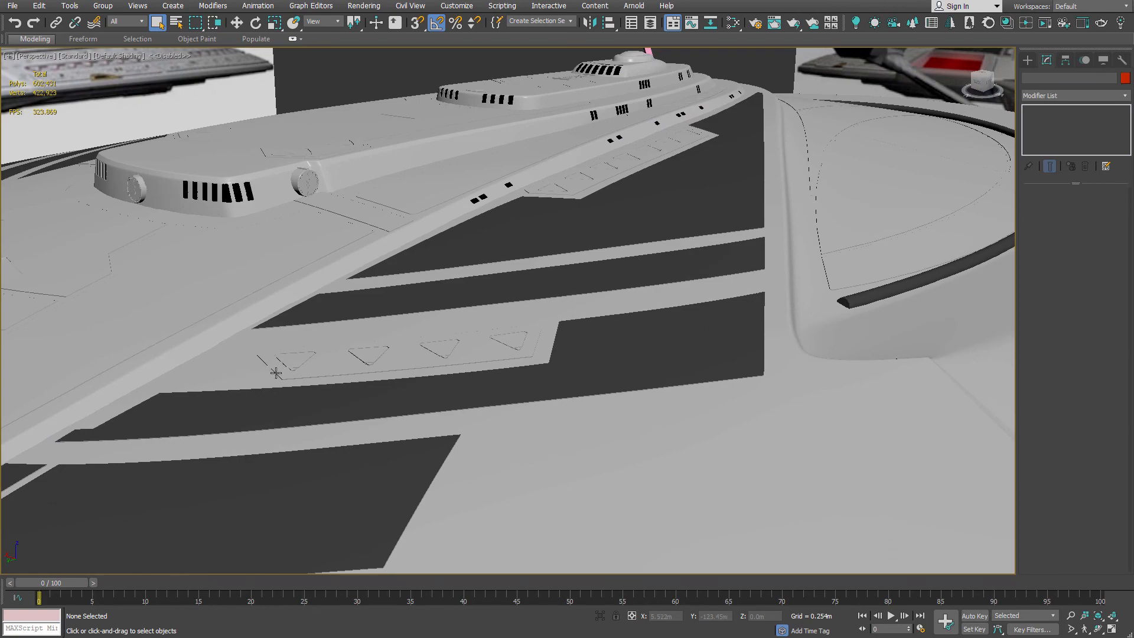
scroll(275, 372, up, 5)
scroll(281, 368, down, 5)
scroll(562, 303, down, 3)
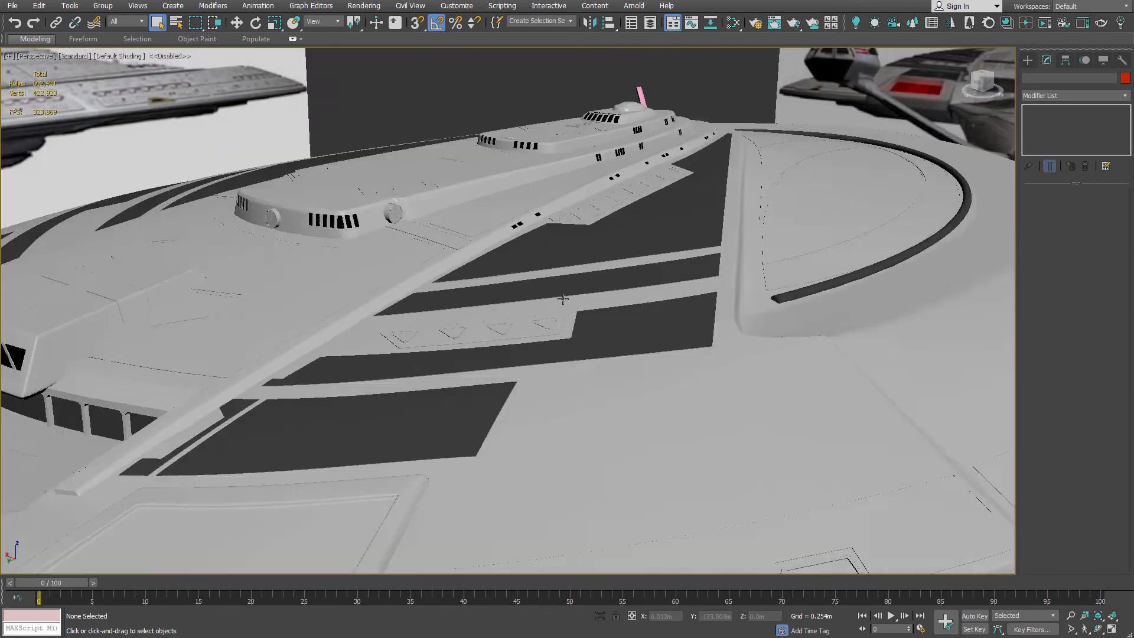
alt+middle_drag(562, 304, 589, 307)
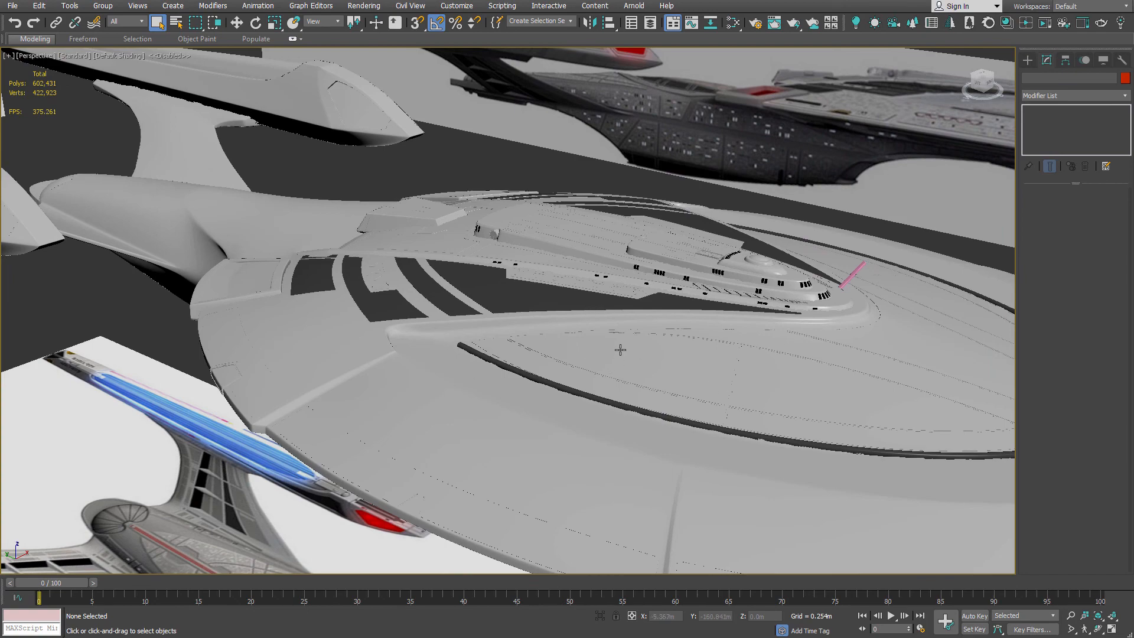
Step: Review the whole upper saucer surface with its placeholder phaser strip and imprinted panel lines
middle_drag(618, 348, 438, 244)
scroll(439, 244, down, 3)
alt+middle_drag(520, 245, 538, 268)
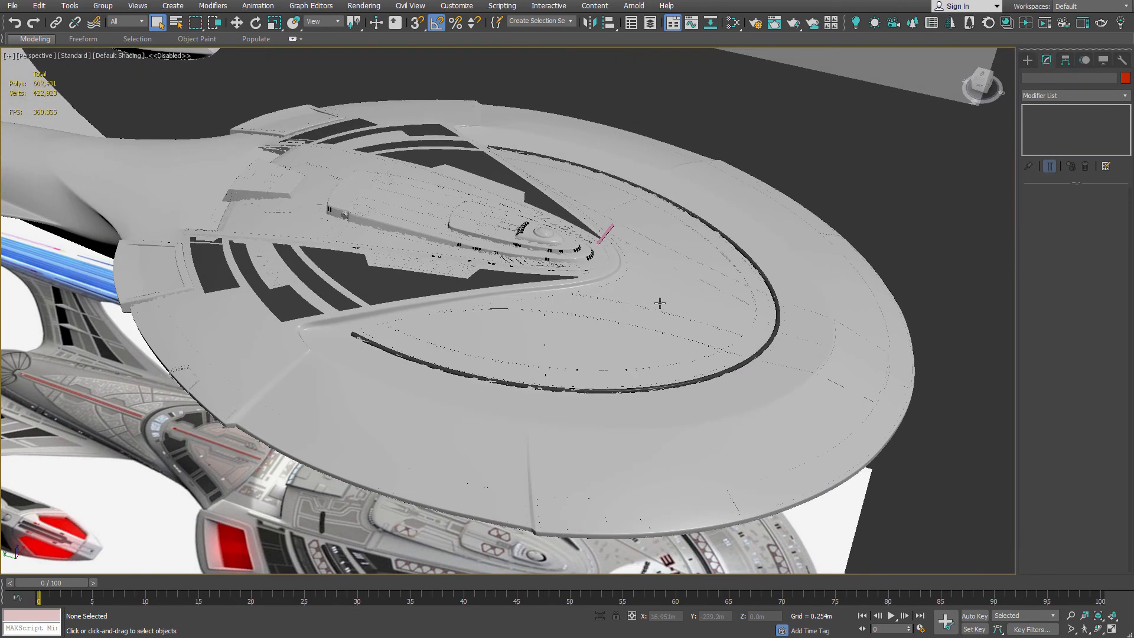
alt+middle_drag(717, 301, 567, 240)
scroll(567, 241, up, 3)
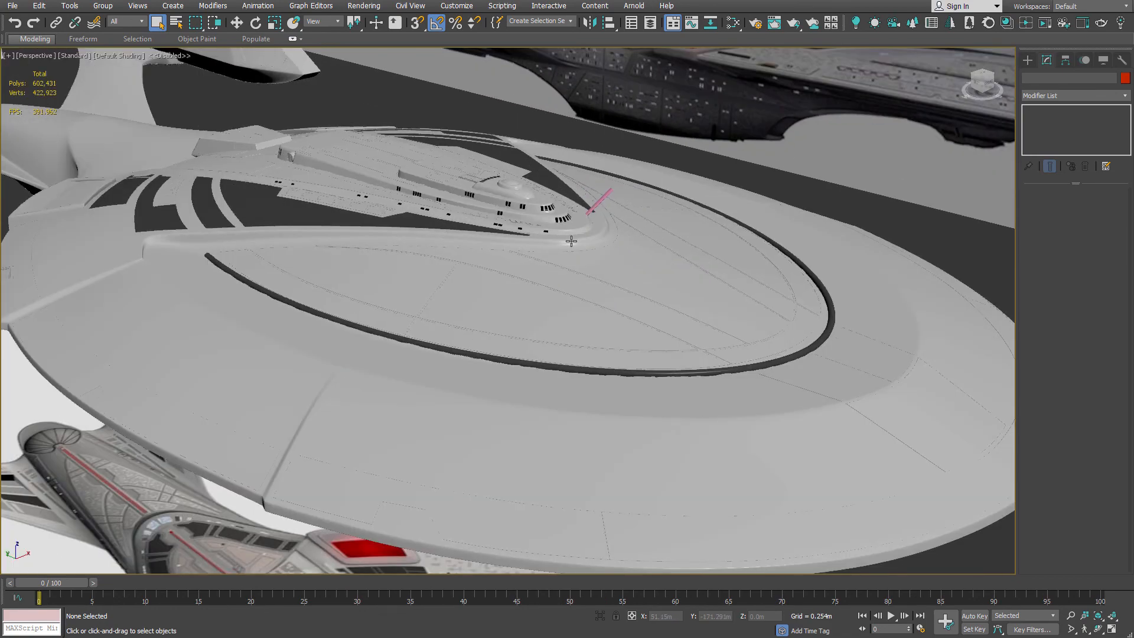